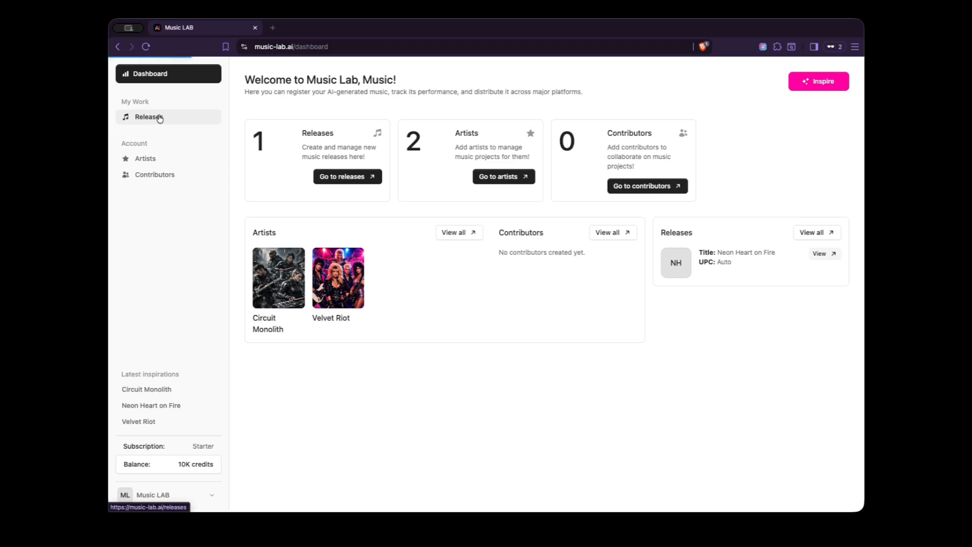
Step: Open the Neon Heart on Fire release for editing and examine its status, critical errors and UPC information
mouse_move(650, 106)
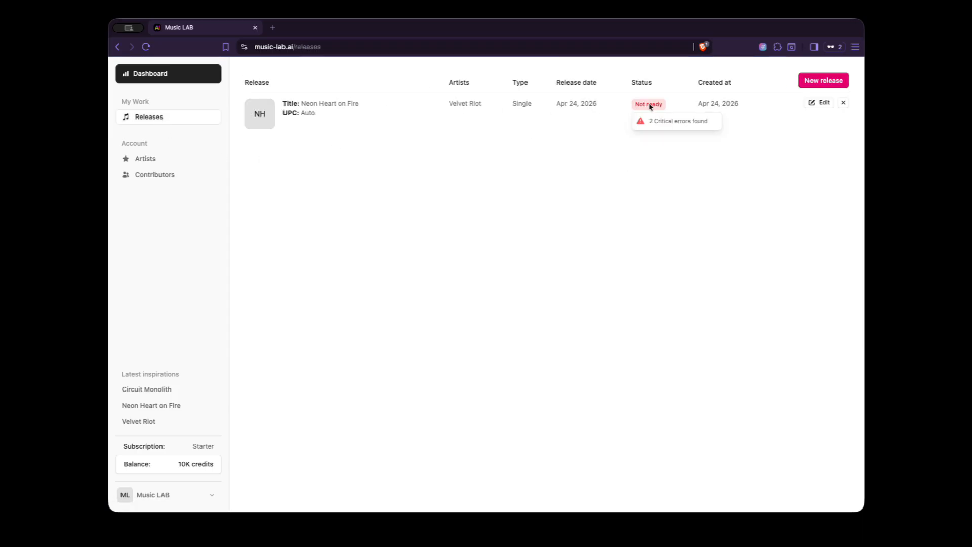
drag(648, 122, 707, 121)
click(709, 122)
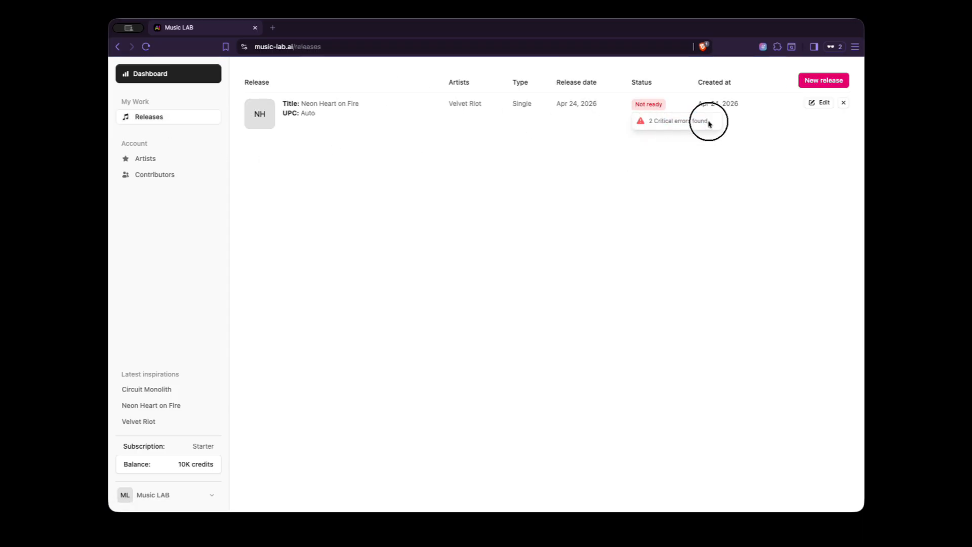
click(814, 104)
drag(264, 127, 348, 127)
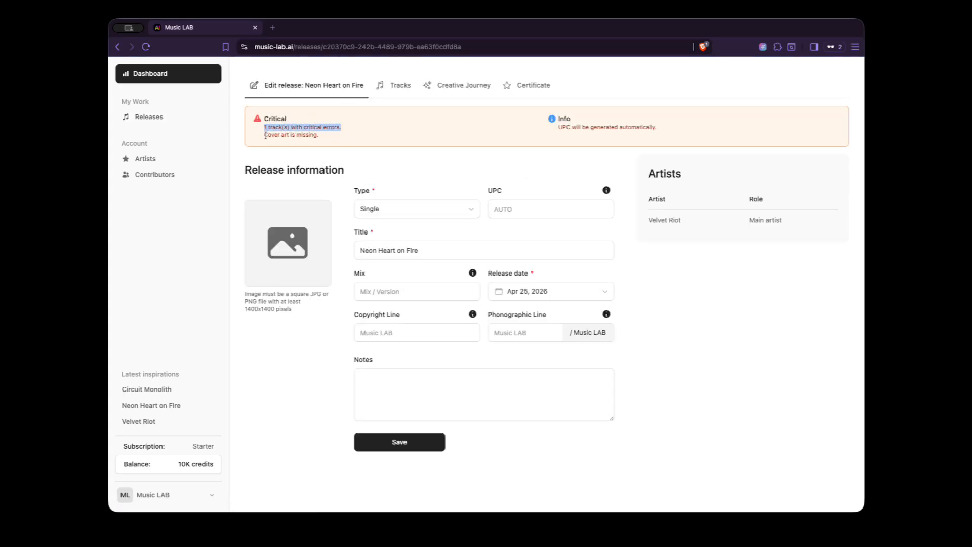
click(332, 136)
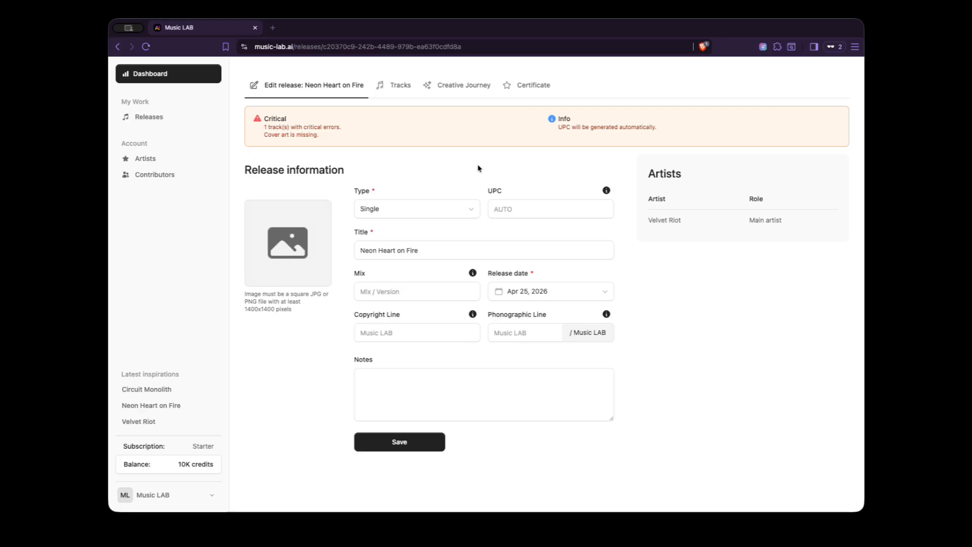
drag(557, 127, 667, 125)
click(669, 125)
Step: Read the explanations of the release's Phonographic Line and Copyright Line fields
click(607, 315)
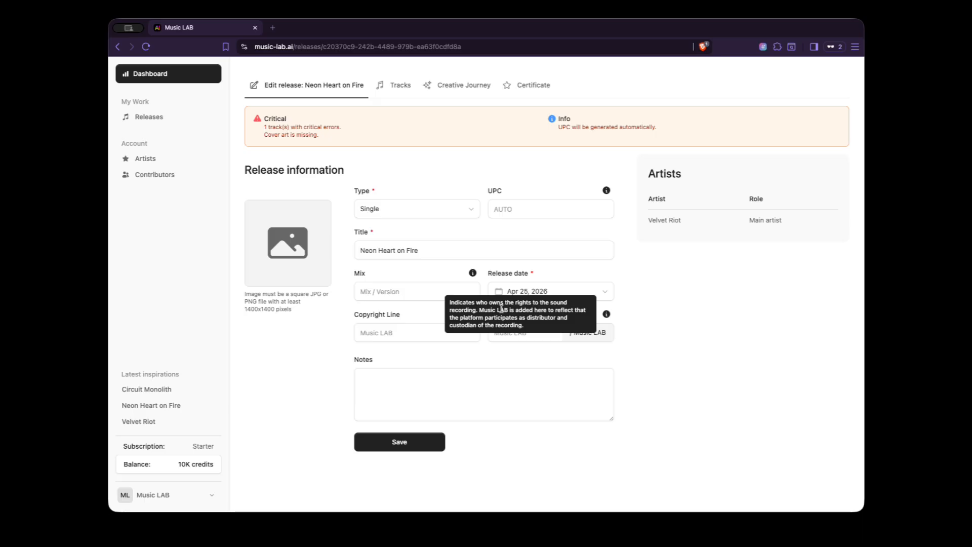
drag(479, 309, 528, 327)
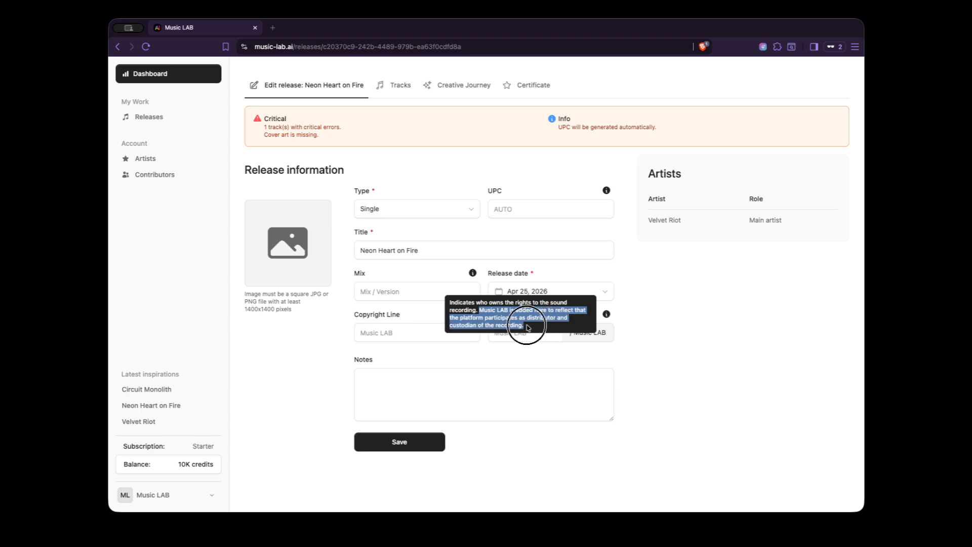
click(655, 334)
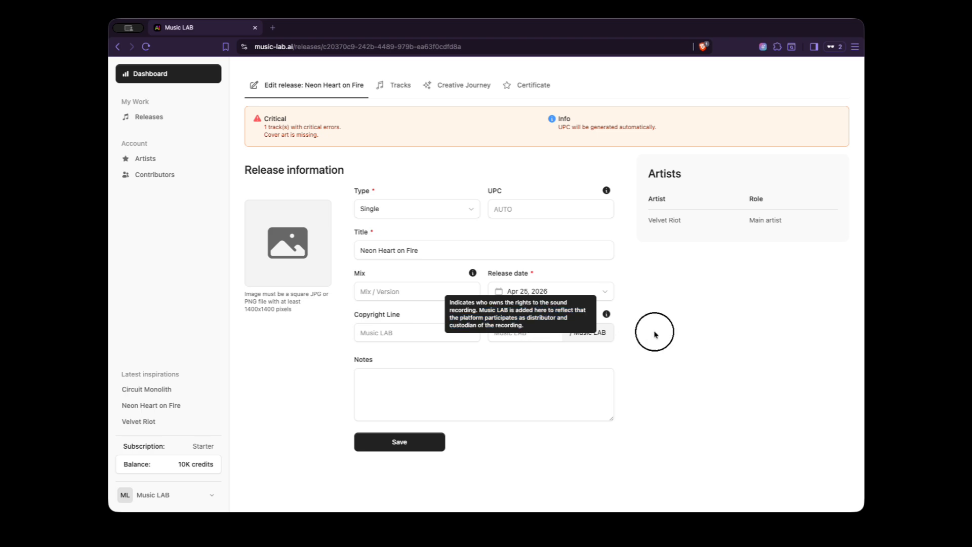
mouse_move(471, 314)
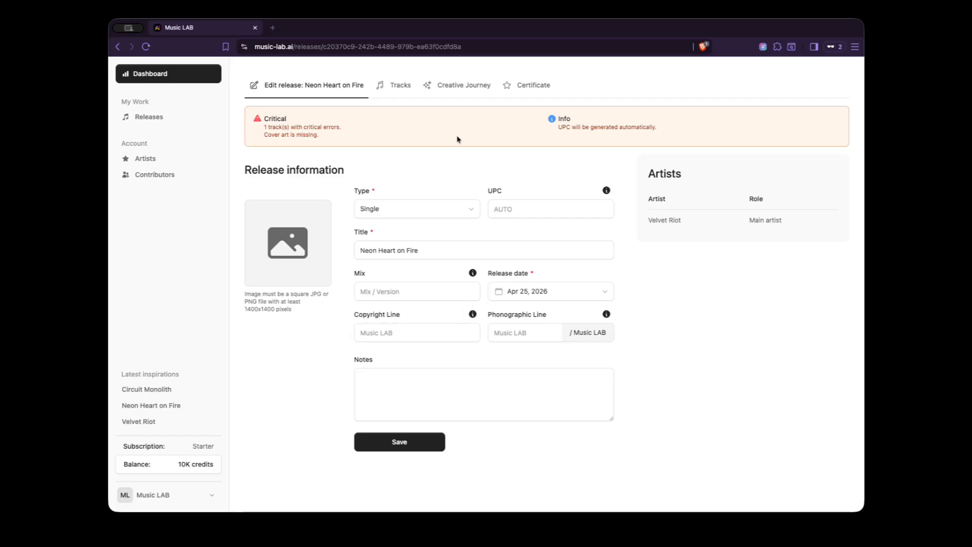
Step: Add the release Creative Journey entry "I'm creating this album as a demonstration of Music LAB features."
click(462, 86)
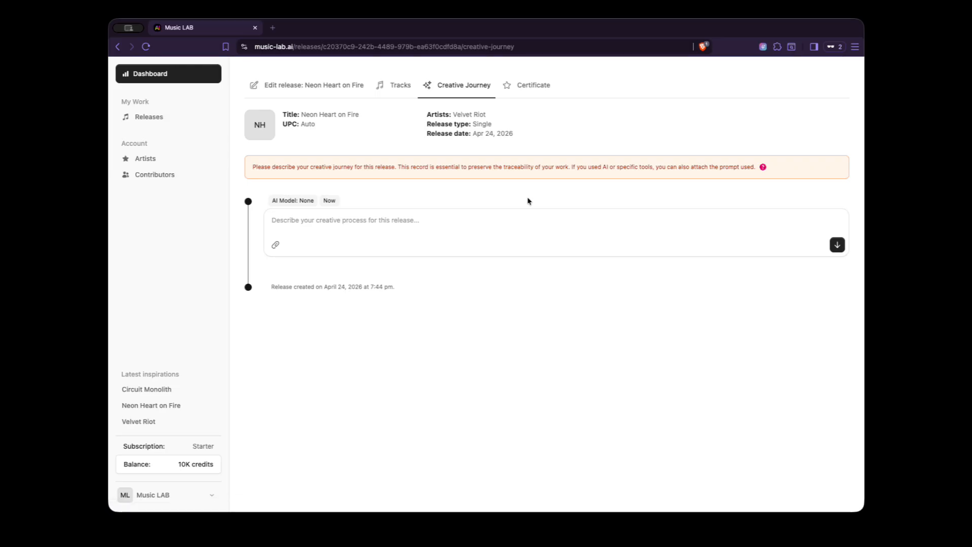
click(412, 216)
text(I'm creating this album as a demonstration of Music LAB features.)
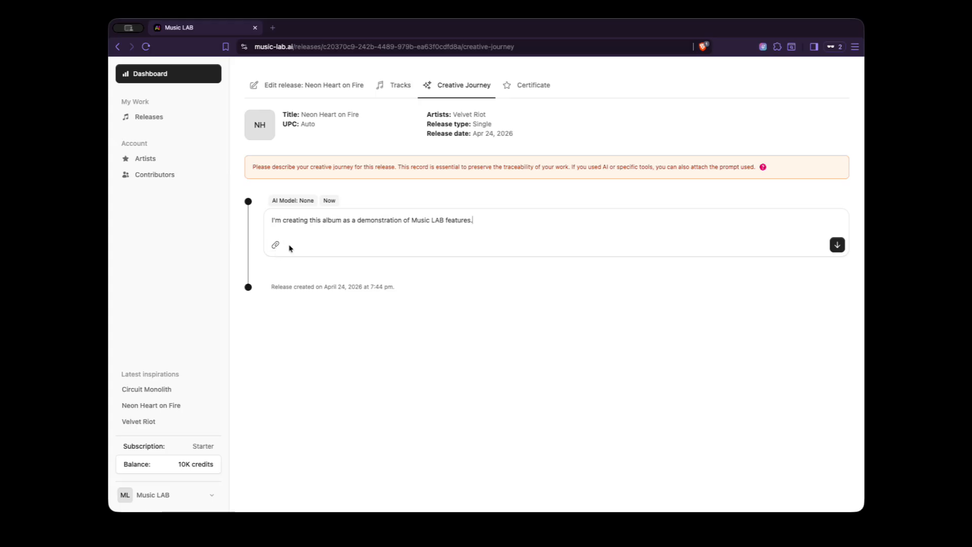
click(838, 244)
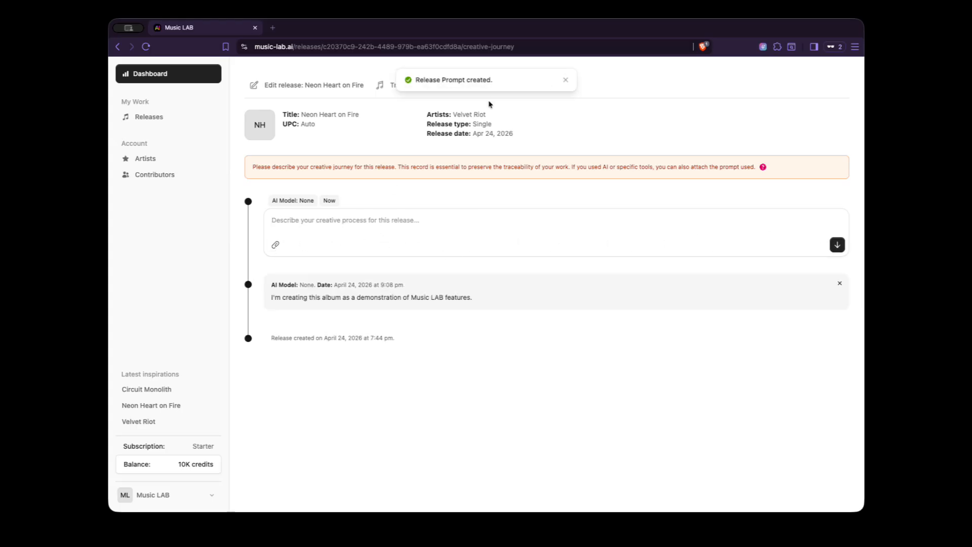
click(566, 80)
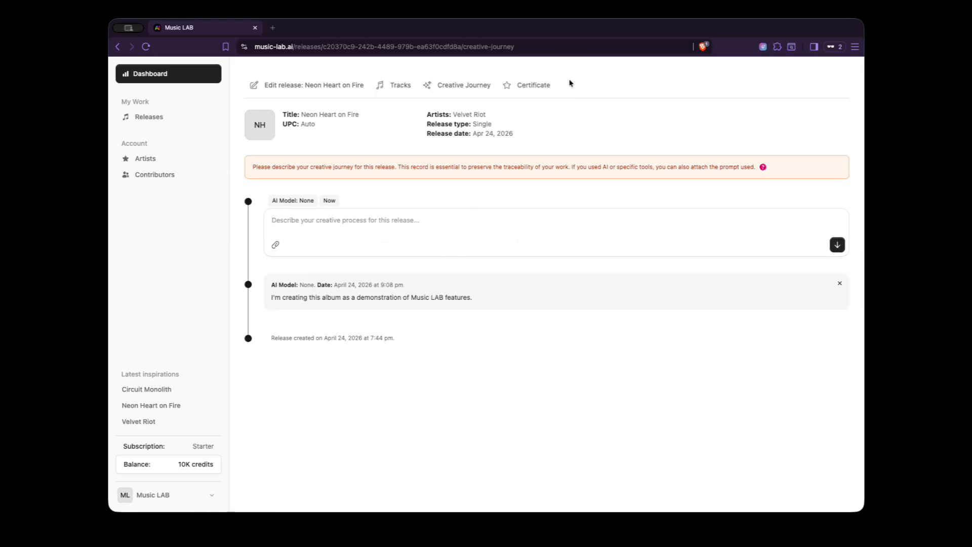
Step: Review the release's certificate page, including its critical errors, track questions, authorship section, declarations and certificate generation requirements
click(530, 84)
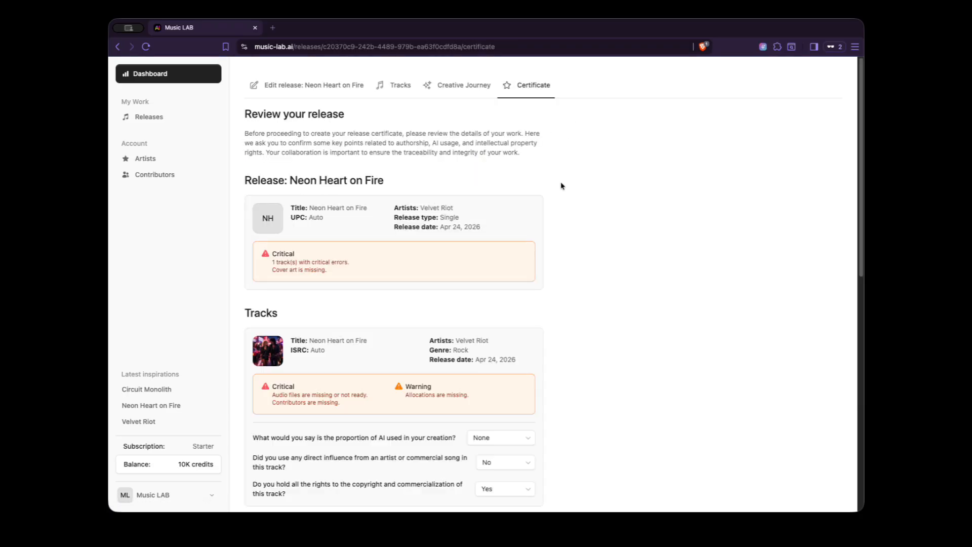
drag(272, 262, 347, 266)
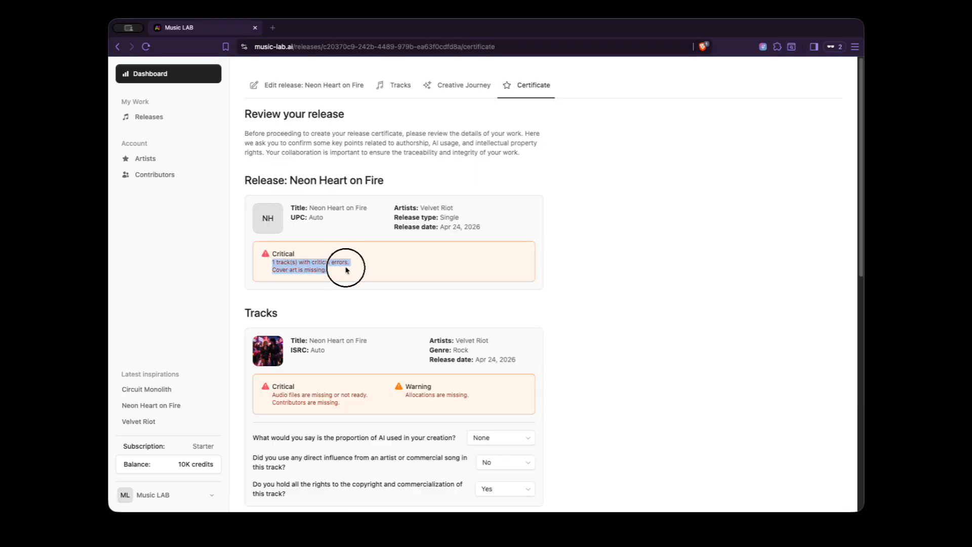
click(398, 265)
scroll(531, 281, down, 3)
scroll(557, 285, down, 7)
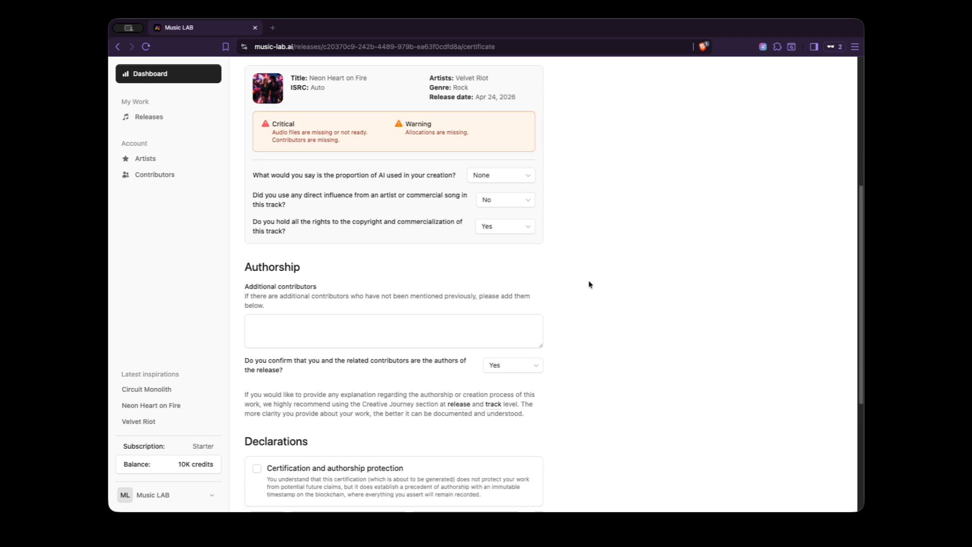
drag(376, 489, 506, 490)
click(622, 364)
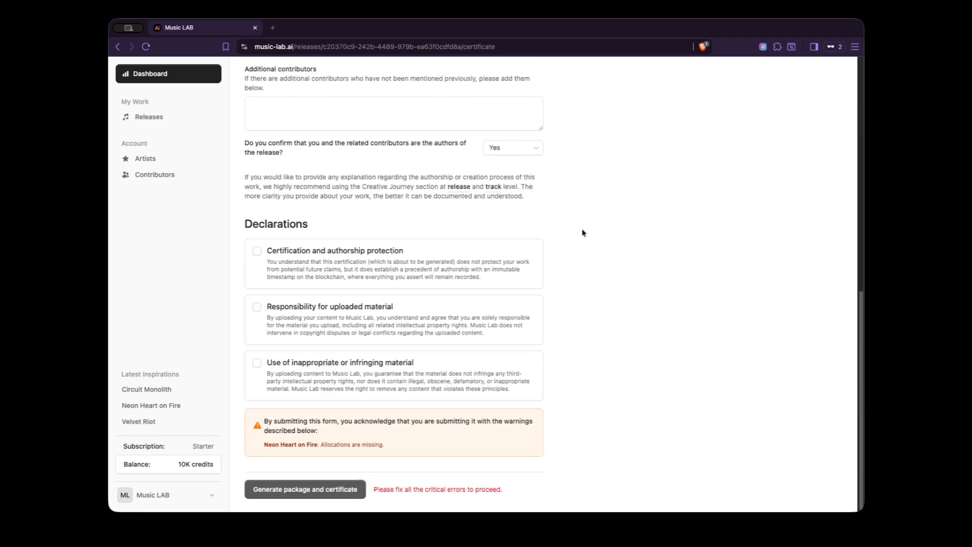
scroll(582, 232, up, 15)
Step: Examine the status details of the Neon Heart on Fire track in the release's track list
click(392, 85)
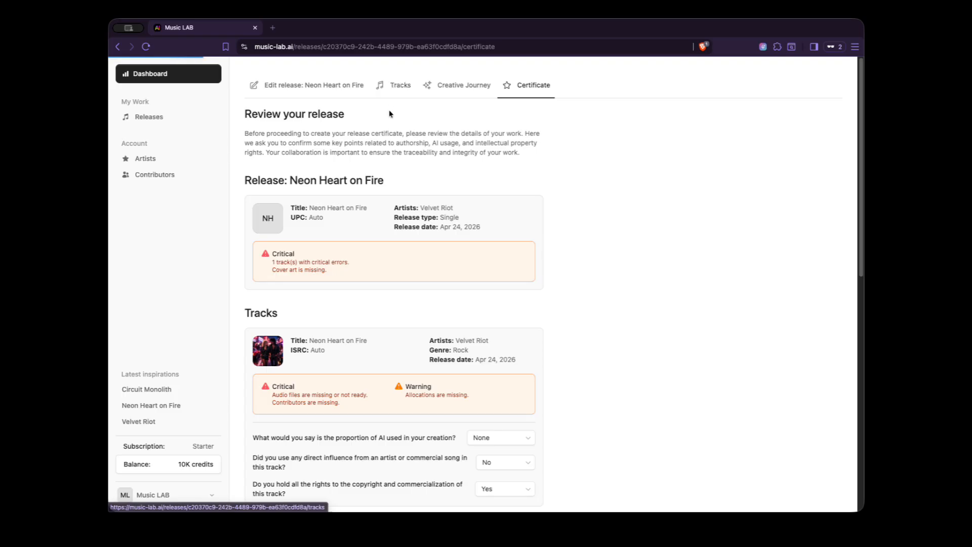
mouse_move(632, 199)
drag(636, 215, 694, 214)
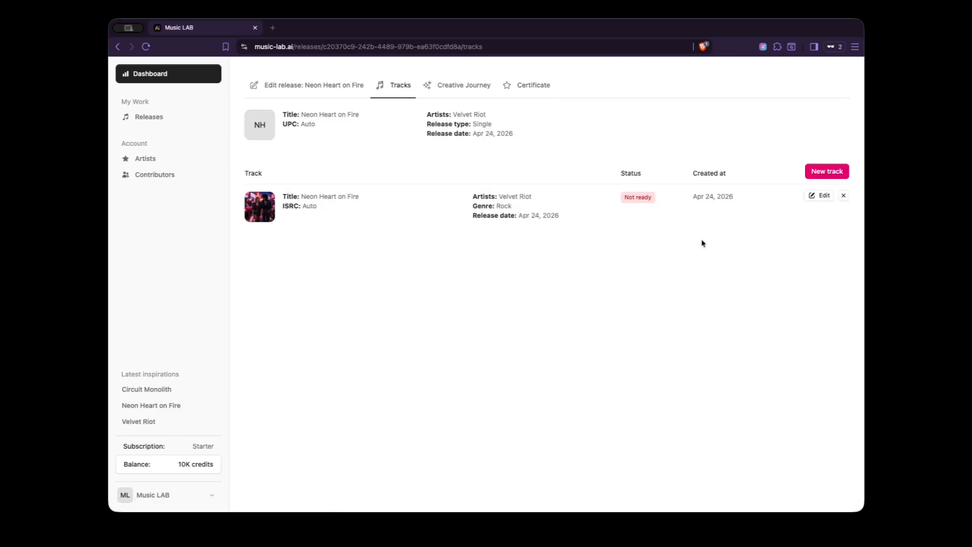
Step: Apply the Neon Heart on Fire track's cover to the release and check the release information
click(818, 197)
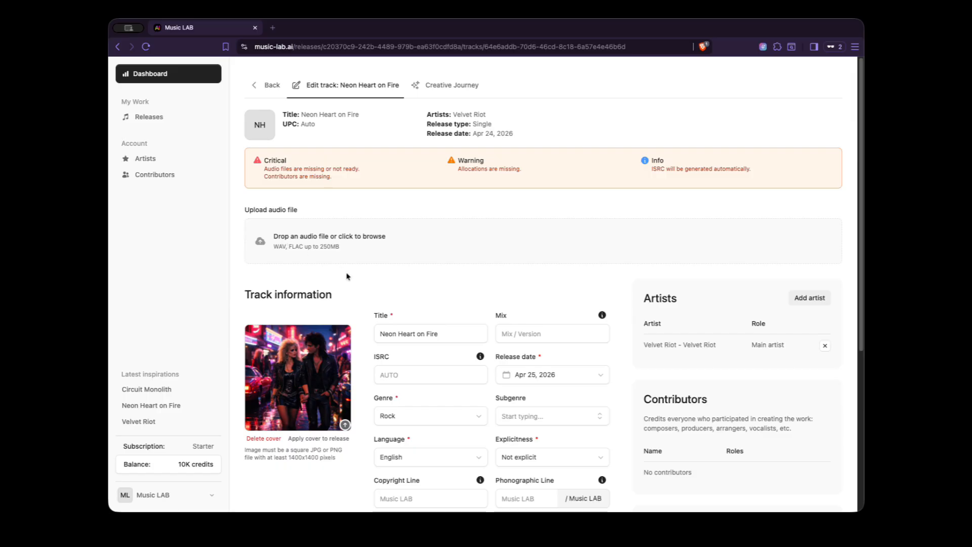
scroll(307, 369, down, 3)
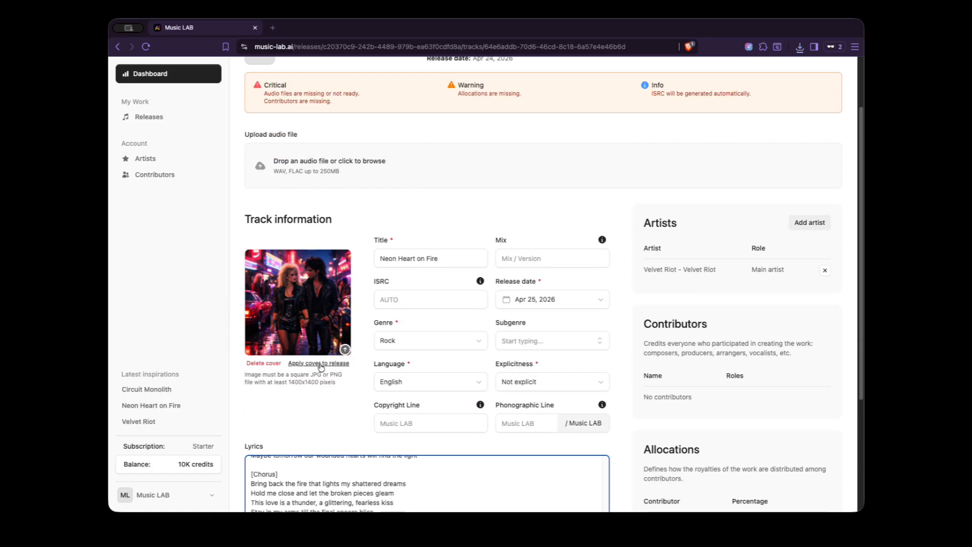
scroll(321, 369, up, 1)
click(317, 397)
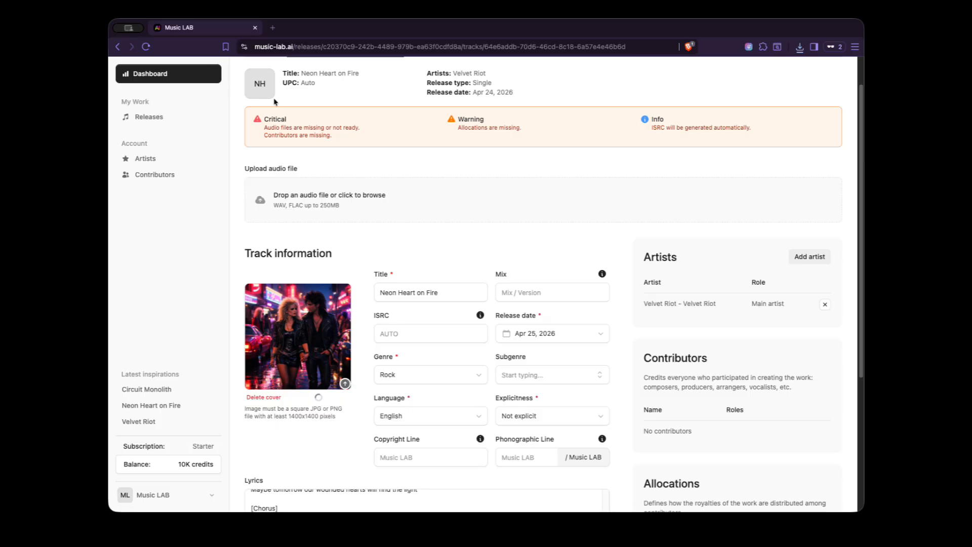
scroll(342, 108, up, 1)
click(254, 80)
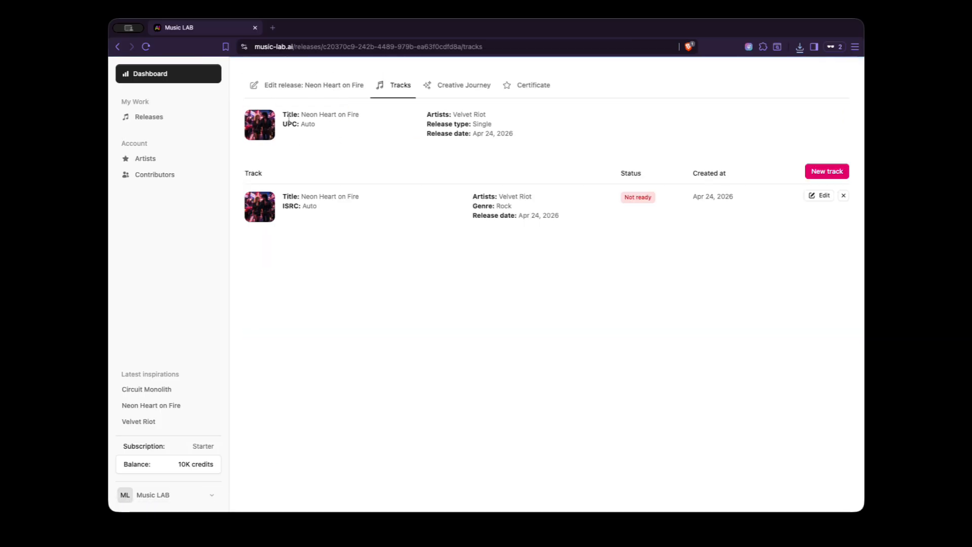
click(309, 85)
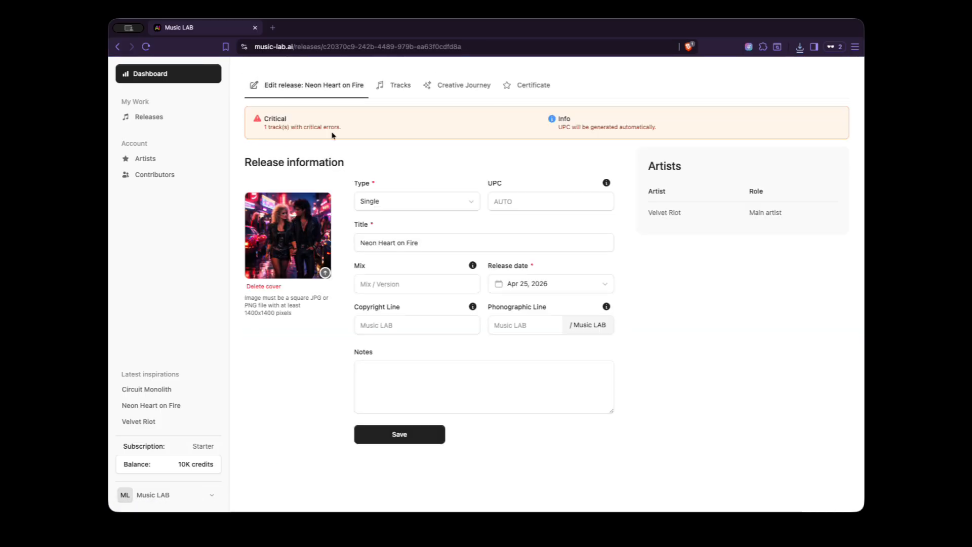
Step: Set the Neon Heart on Fire track's subgenre to Classic Rock, check its Contributors section and save the track
click(399, 85)
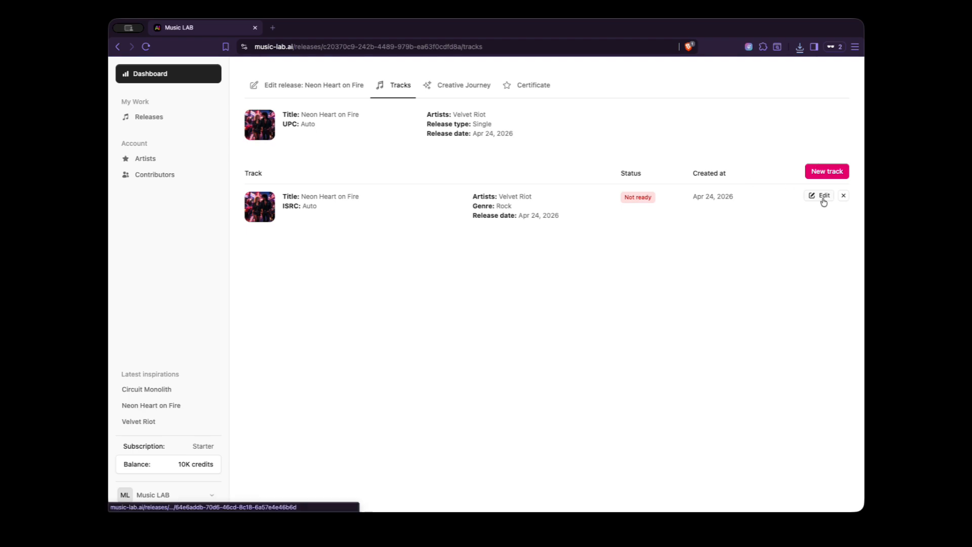
click(822, 197)
scroll(454, 303, down, 2)
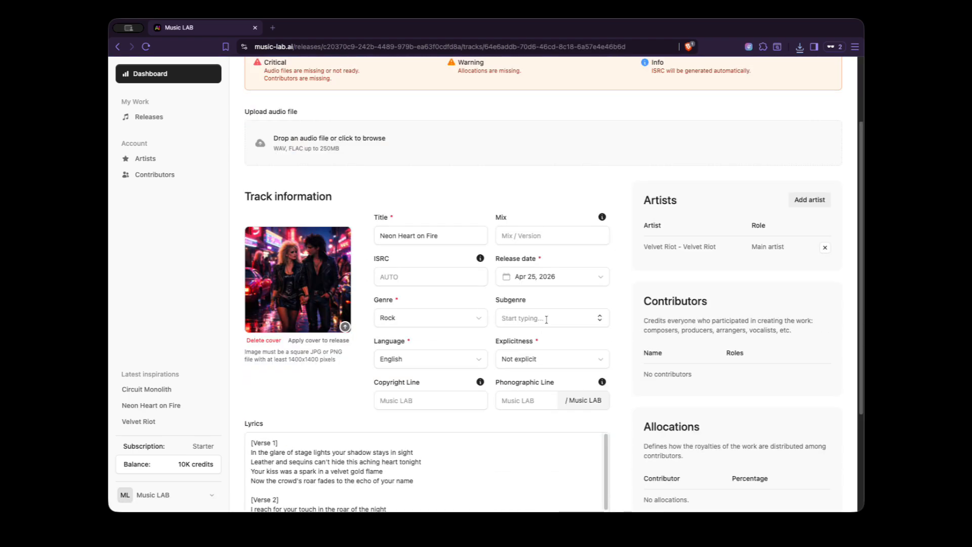
scroll(621, 341, down, 2)
scroll(623, 341, up, 2)
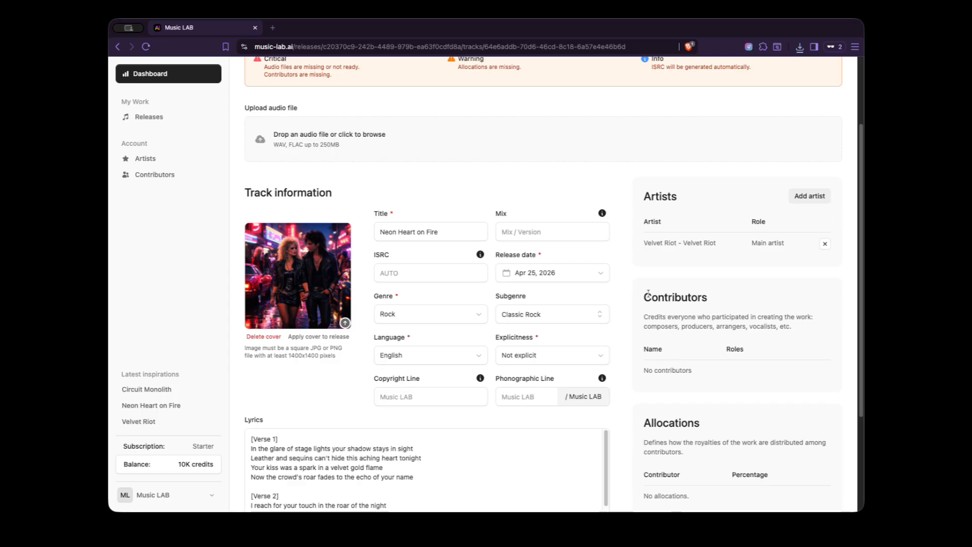
drag(642, 292, 750, 361)
click(719, 358)
scroll(629, 365, down, 3)
click(286, 488)
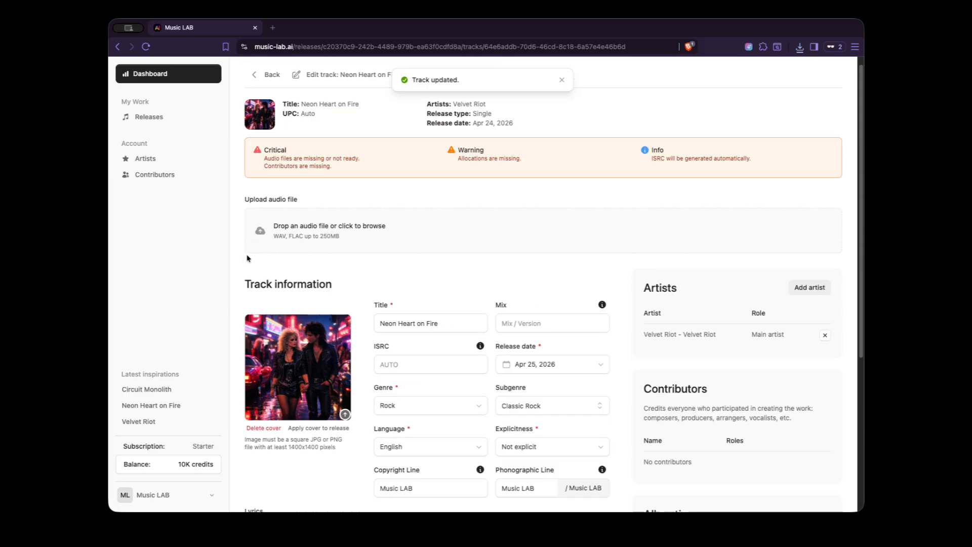
Step: Start a new account contributor with the name Music LAB and fill in the contributor's e-mail
click(167, 180)
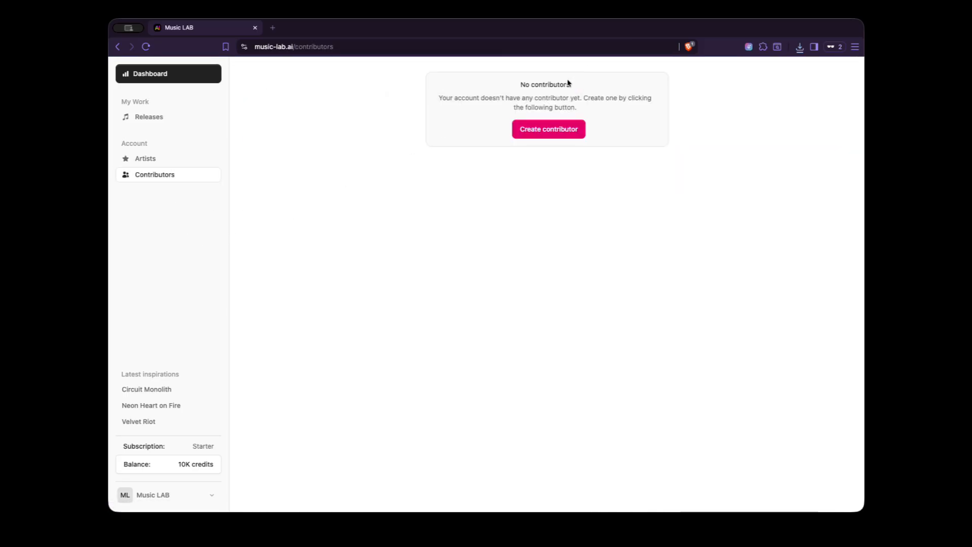
click(551, 129)
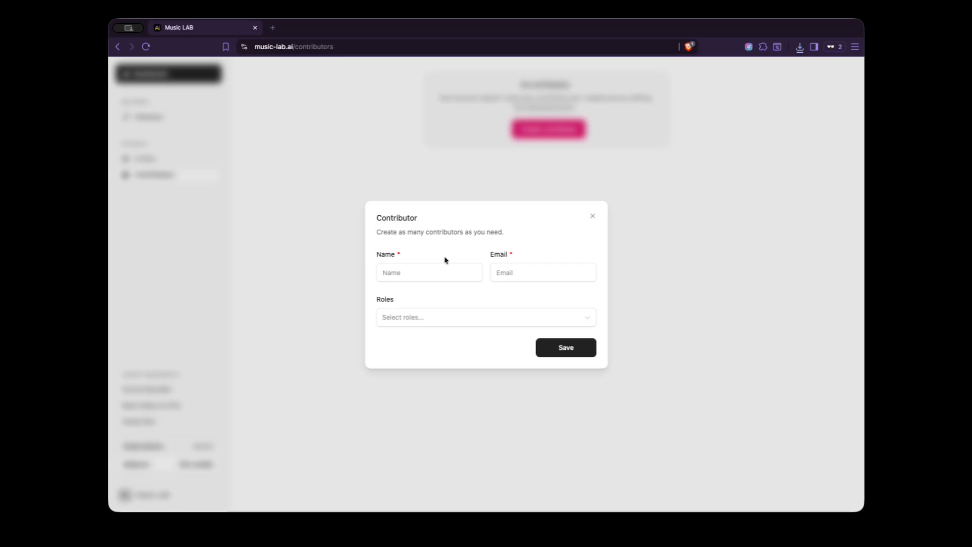
click(421, 271)
text(Music LAB)
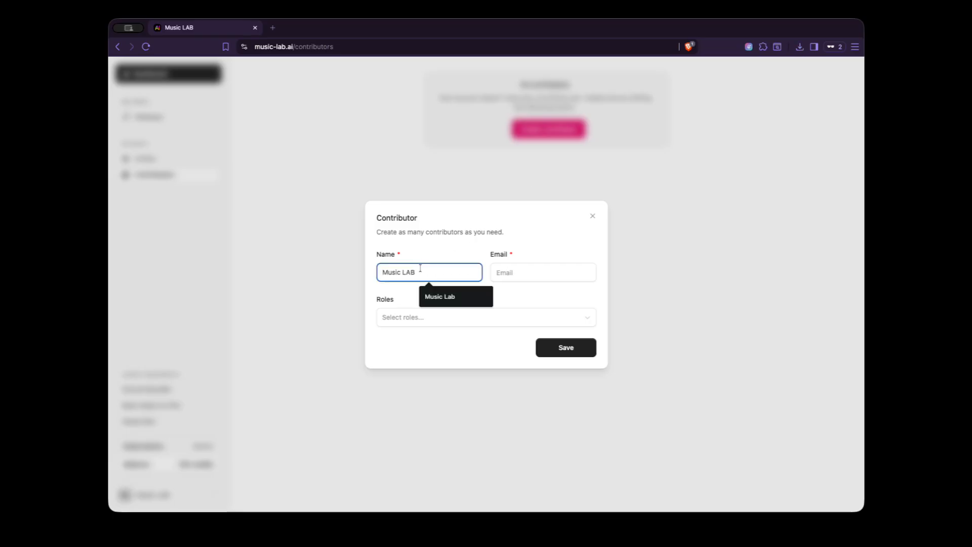
click(517, 271)
Step: Assign the contributor the roles Producer, Programming, Mixing Engineer and Composer, and save it
click(422, 317)
text(pro)
click(420, 386)
drag(592, 369, 592, 472)
click(435, 437)
click(453, 414)
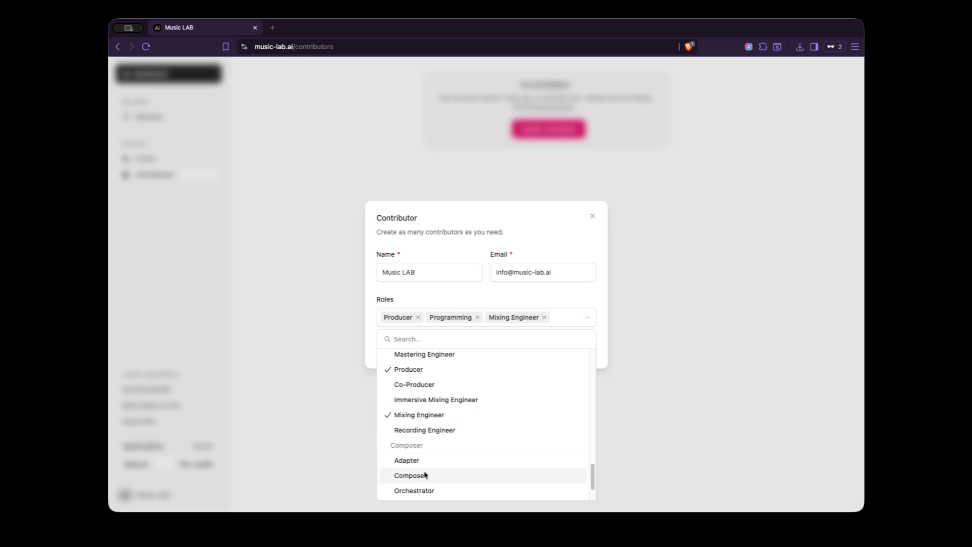
click(424, 475)
click(446, 276)
click(563, 354)
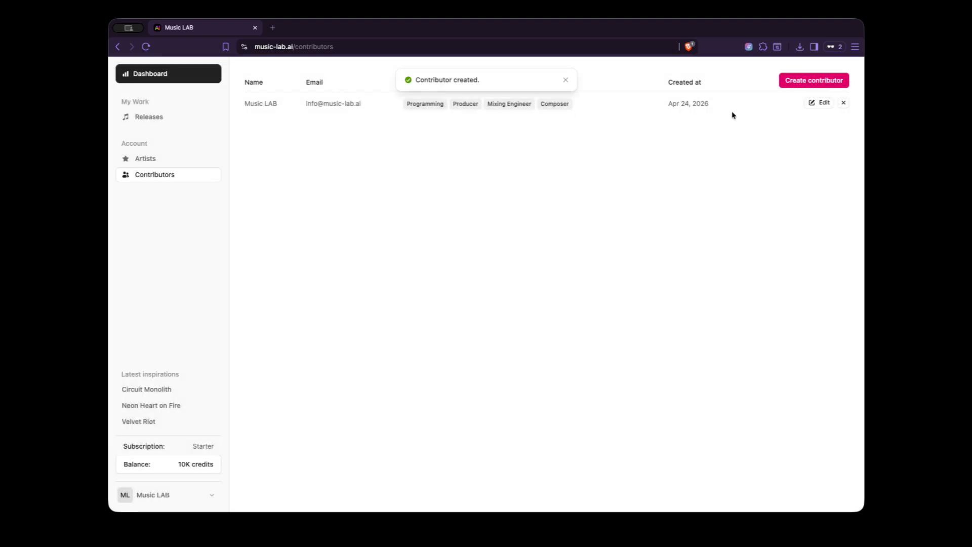
click(563, 80)
Step: Add the account contributor Music LAB to the Neon Heart on Fire track of the release
click(174, 114)
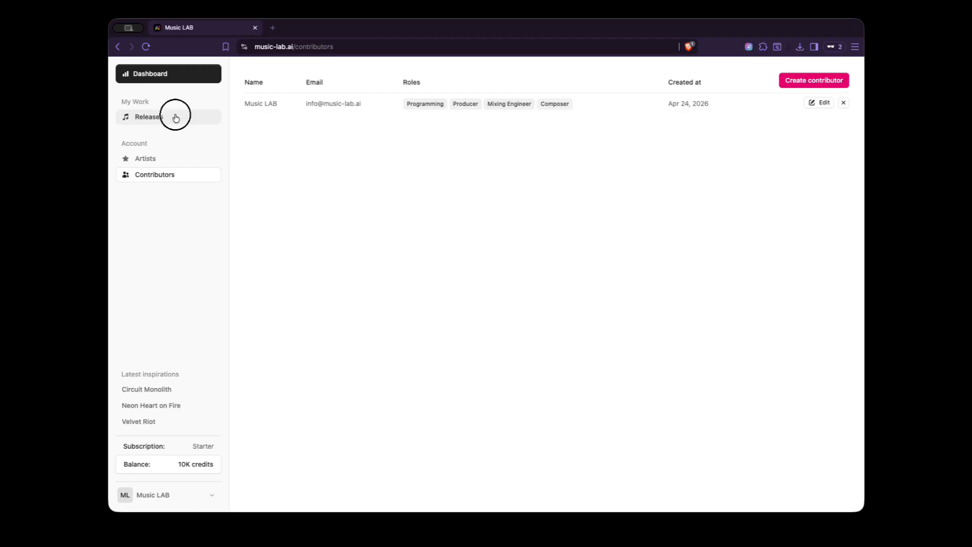
click(820, 101)
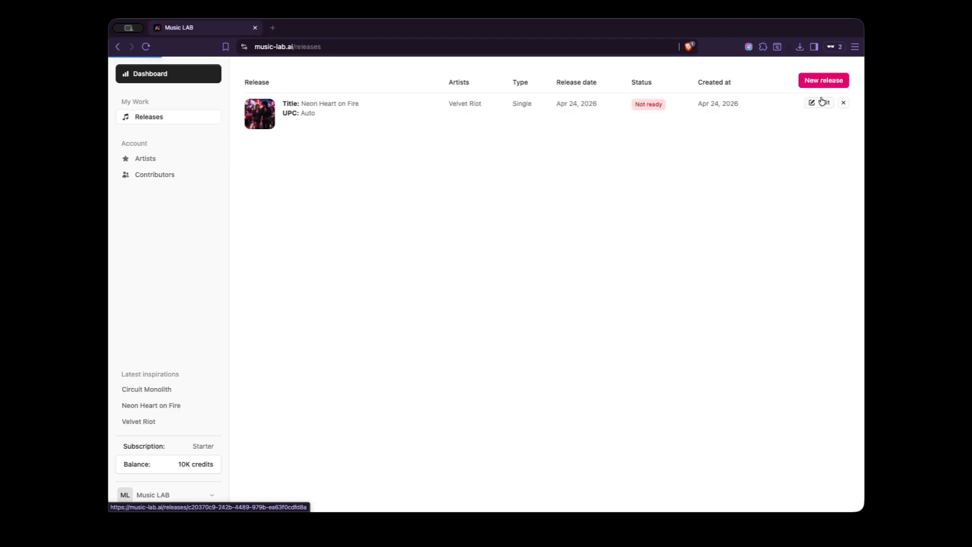
click(400, 85)
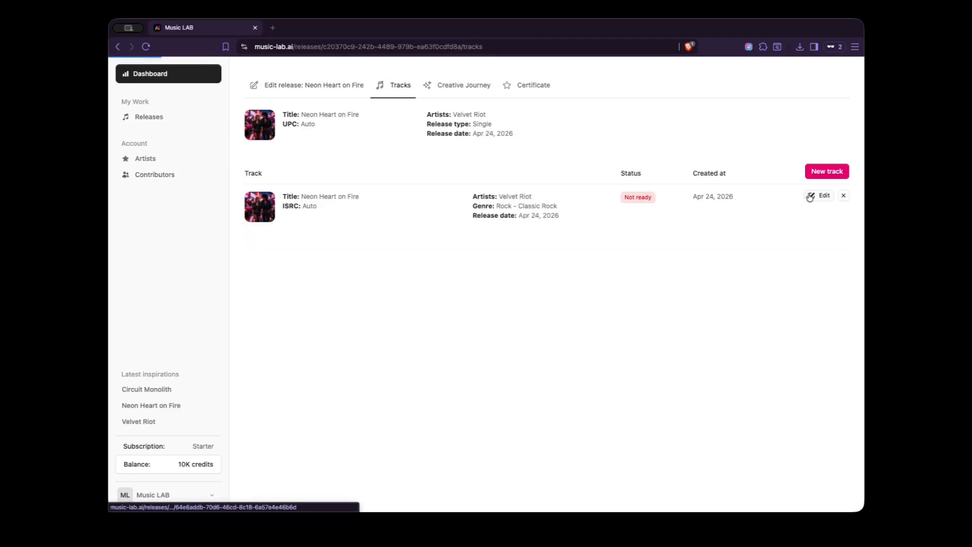
click(809, 195)
scroll(639, 317, down, 3)
click(817, 251)
click(521, 279)
click(433, 318)
click(516, 256)
click(561, 307)
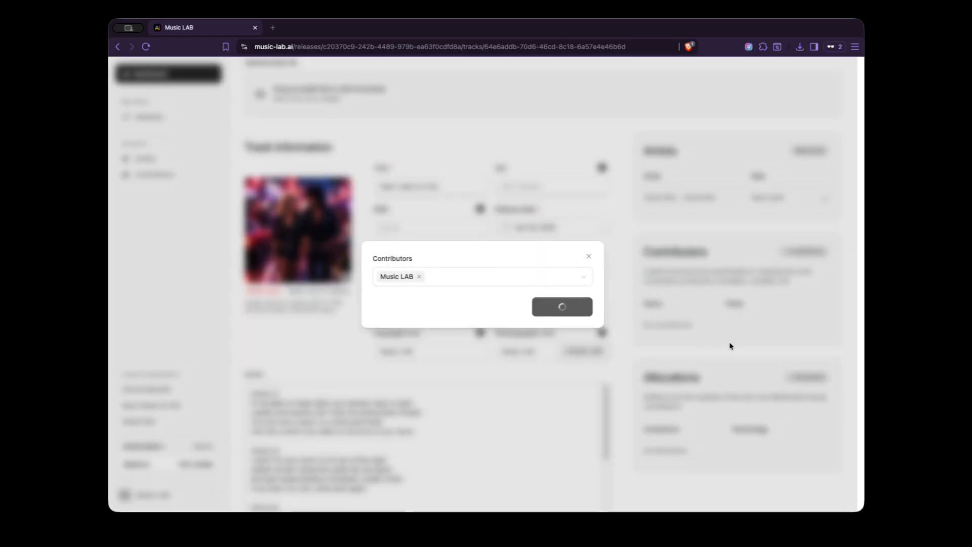
click(739, 338)
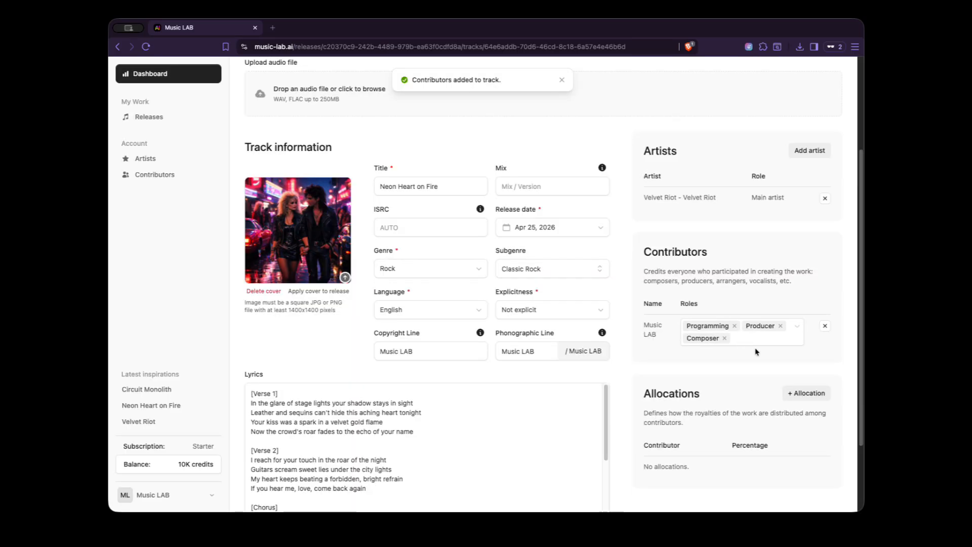
Step: Add a royalty allocation for the contributor Music LAB to the track and set its percentage to 100
scroll(824, 337, down, 2)
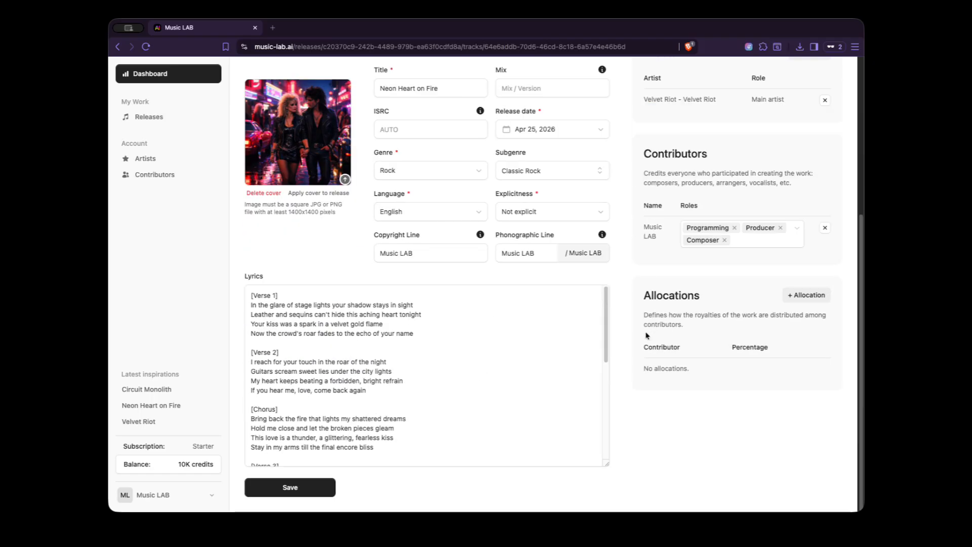
click(805, 296)
click(484, 279)
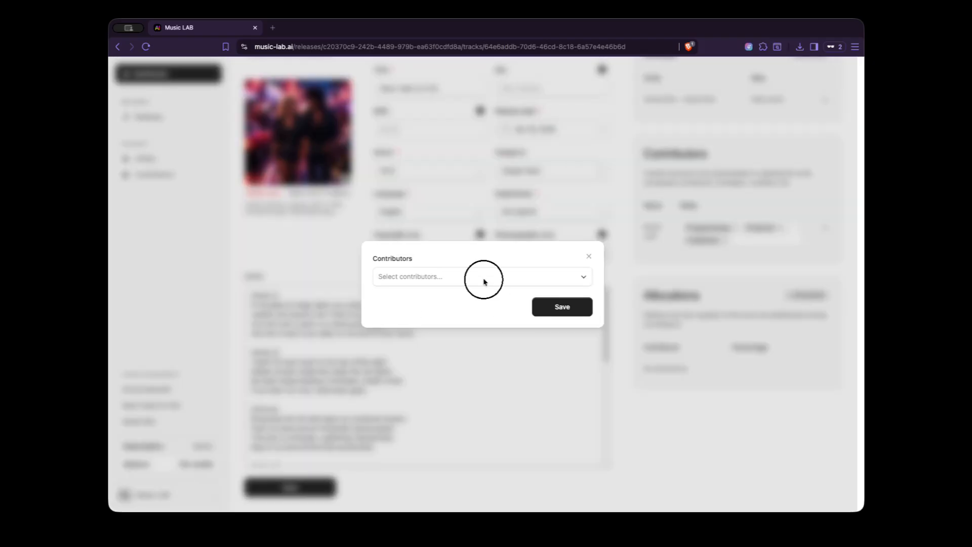
click(454, 316)
click(517, 261)
click(545, 303)
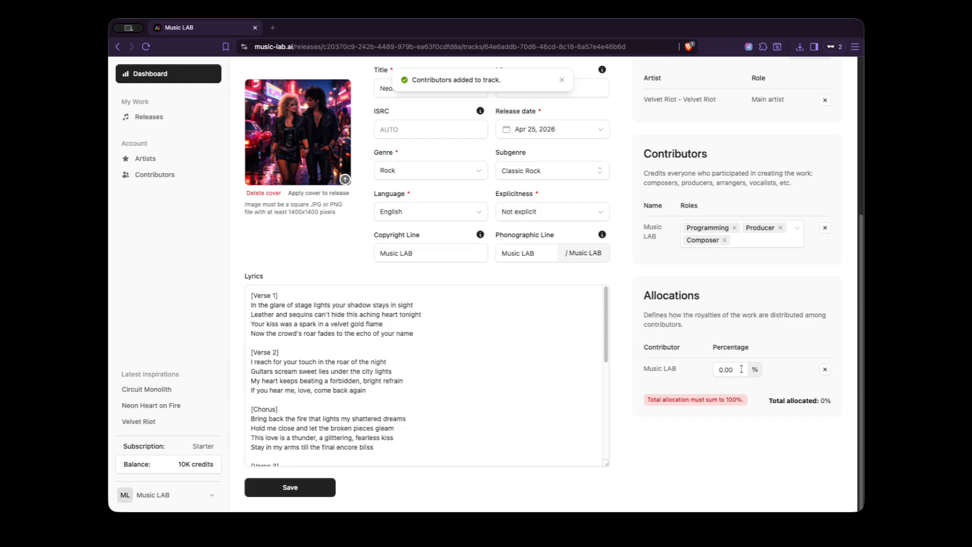
click(720, 370)
text(10)
click(757, 355)
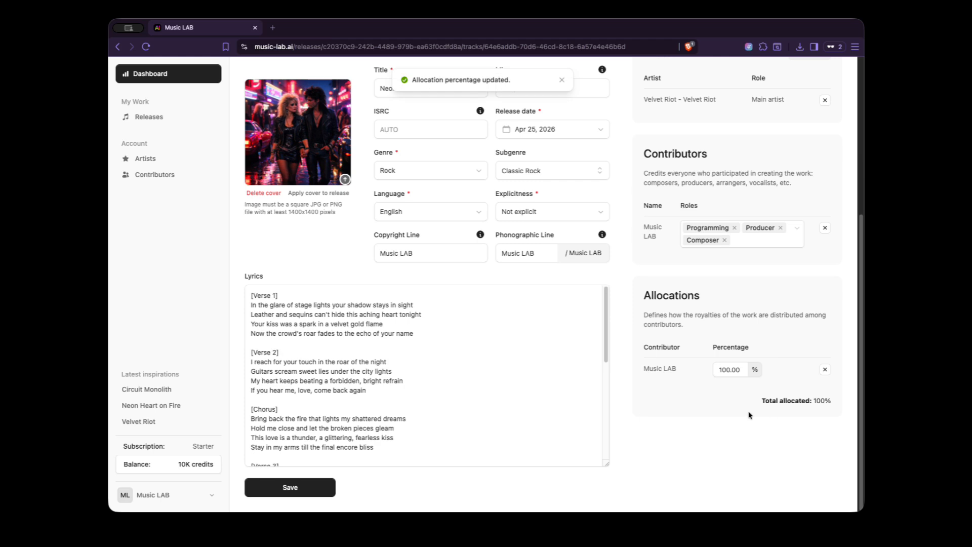
Step: Upload Neon Heart on Fire.wav as the track's audio file, save the track and play the audio
scroll(664, 378, up, 5)
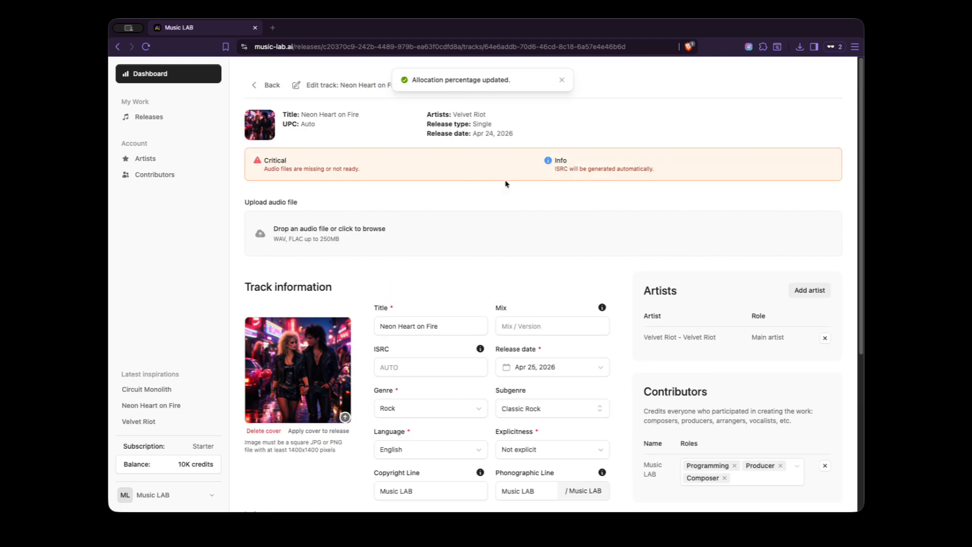
click(327, 223)
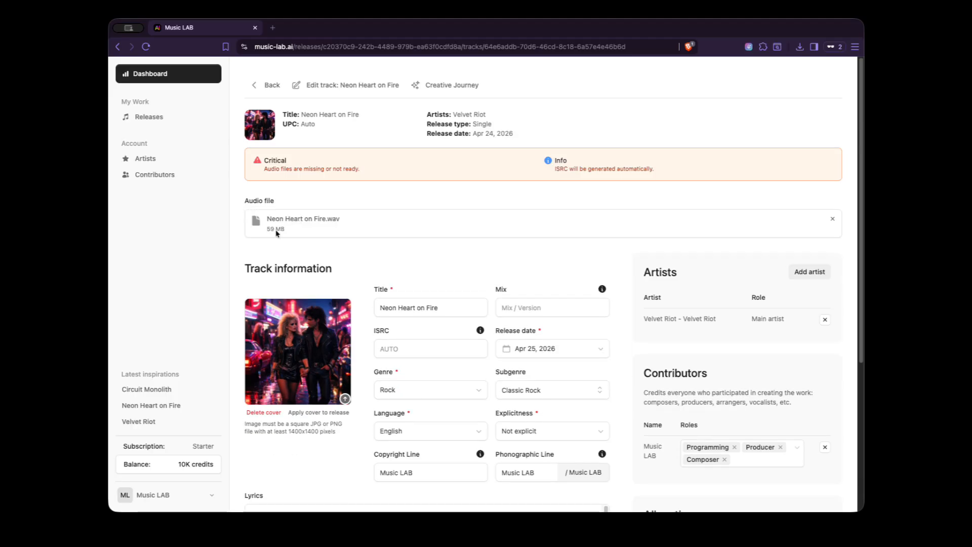
scroll(244, 267, down, 5)
click(289, 486)
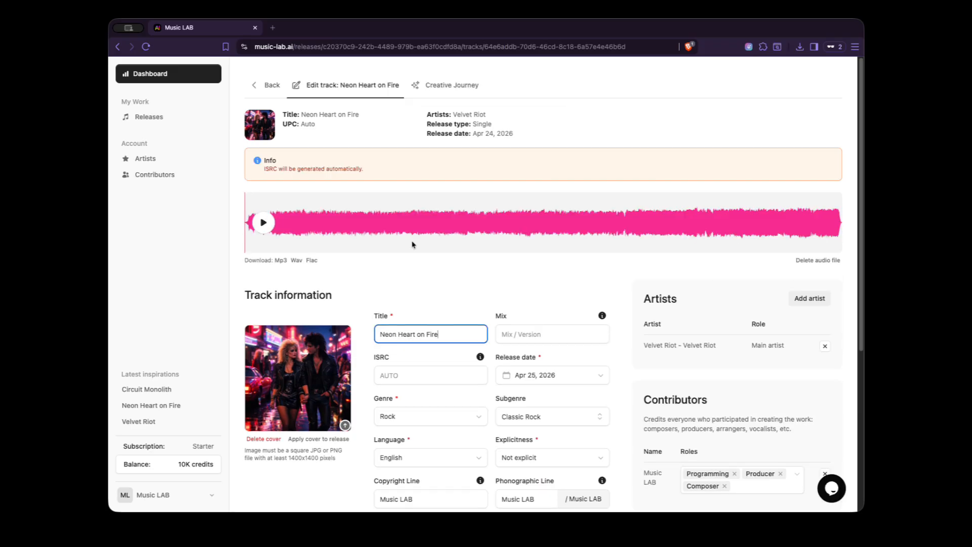
click(260, 226)
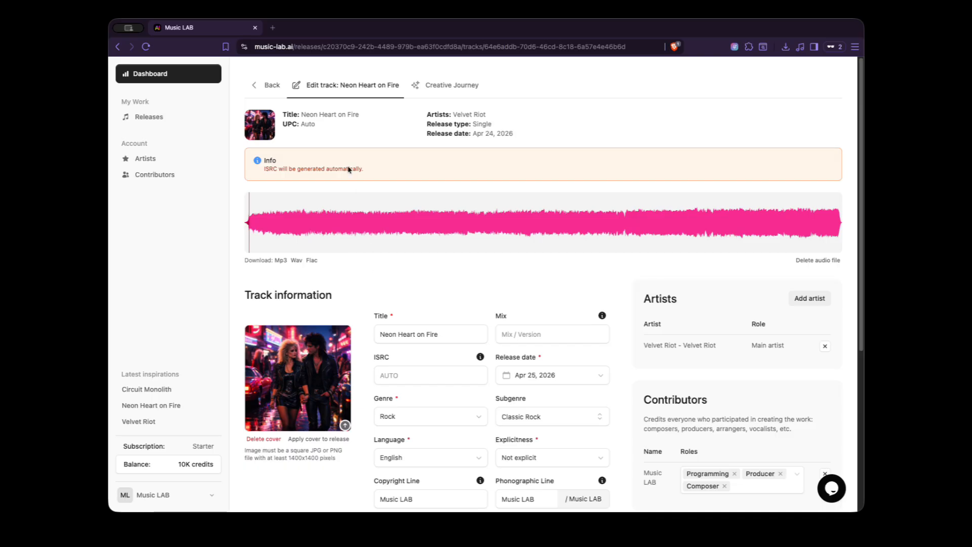
Step: Check the status of the Neon Heart on Fire track and of its release in the releases list
click(272, 84)
drag(699, 196, 717, 200)
click(678, 221)
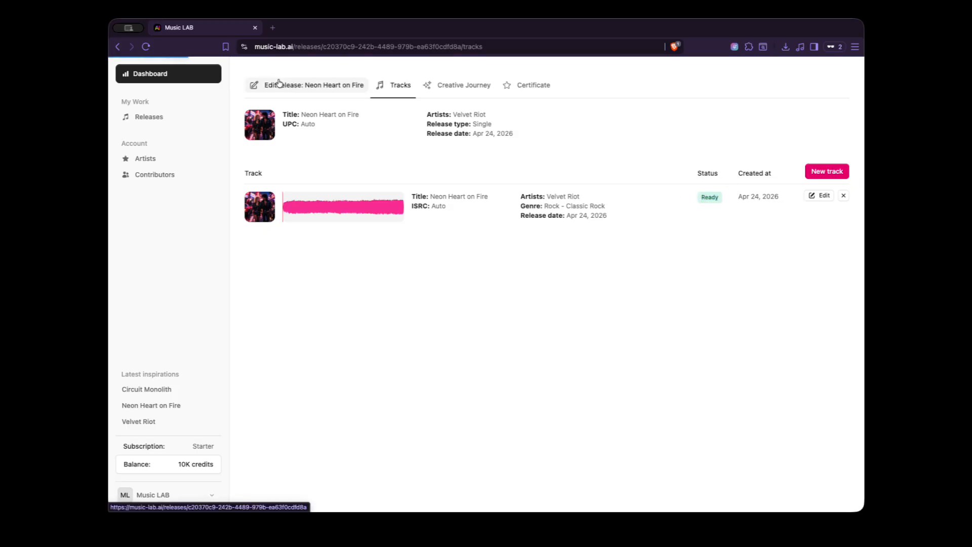
click(276, 84)
click(181, 118)
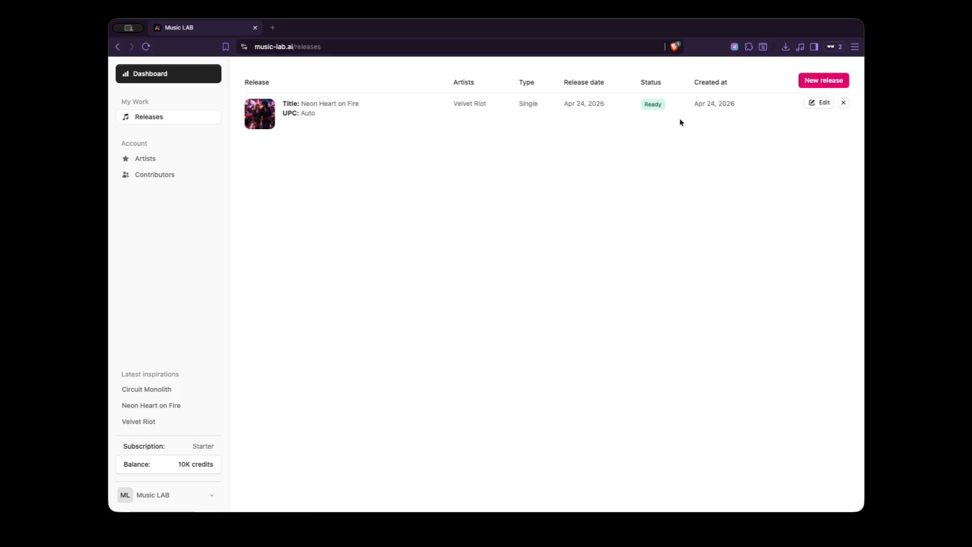
Step: Open the release's certificate review and set the proportion of AI used in the track to Very high
click(796, 123)
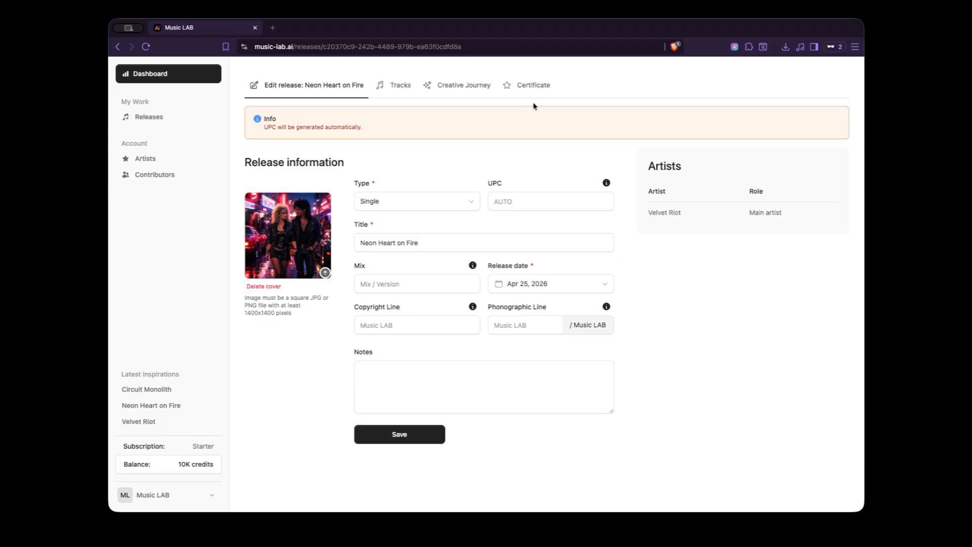
click(522, 85)
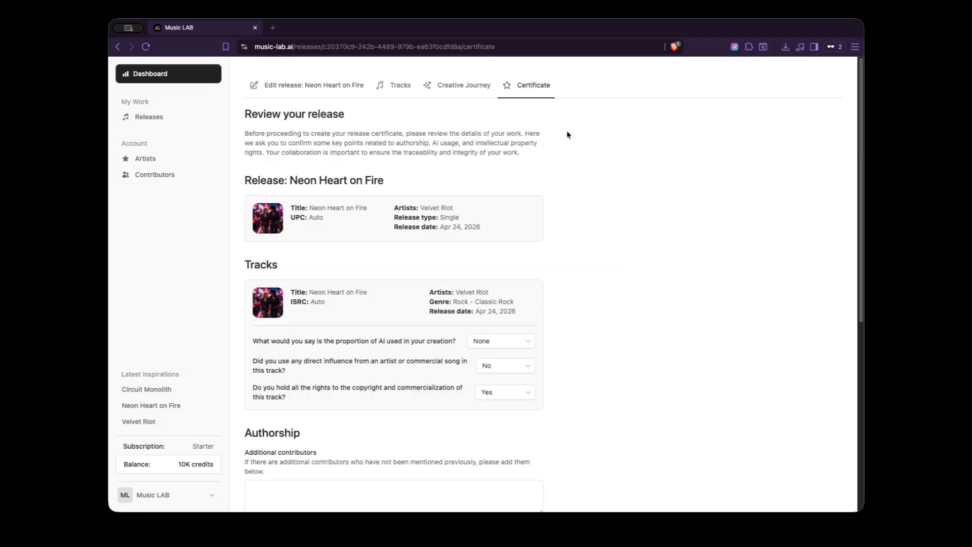
scroll(567, 210, down, 6)
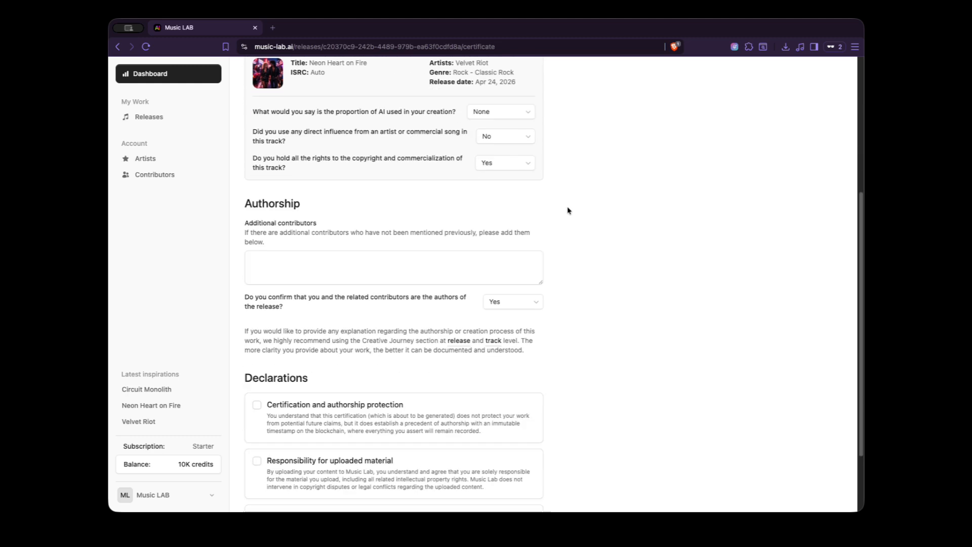
scroll(568, 211, up, 6)
scroll(567, 211, down, 3)
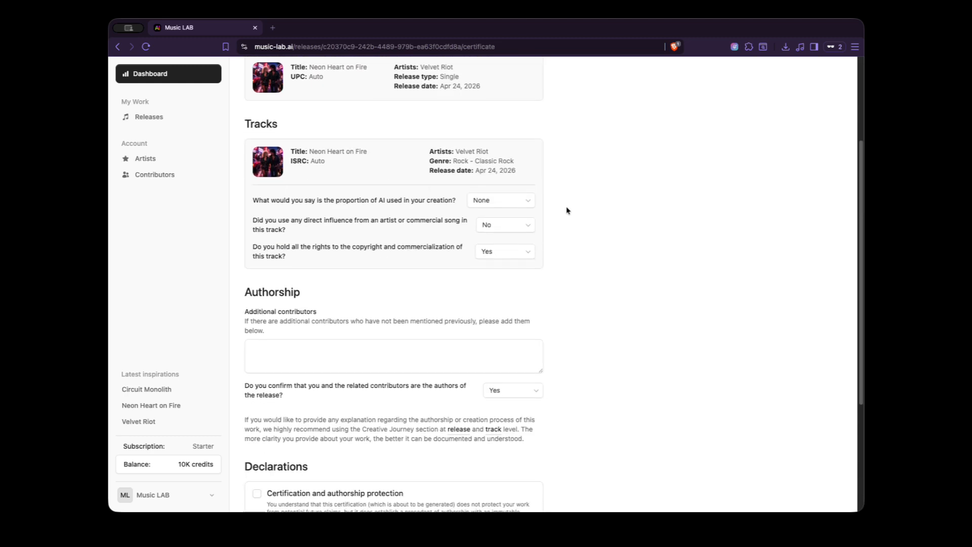
click(496, 202)
click(496, 280)
scroll(535, 314, down, 2)
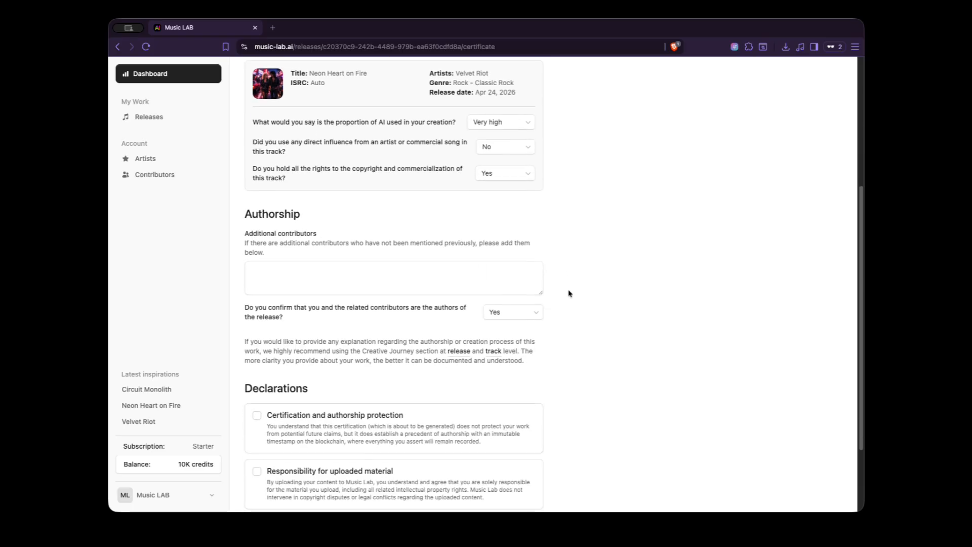
Step: Accept the declarations on certification and authorship protection, responsibility for uploaded material, and inappropriate or infringing material
scroll(564, 323, down, 2)
click(310, 312)
click(312, 368)
click(316, 423)
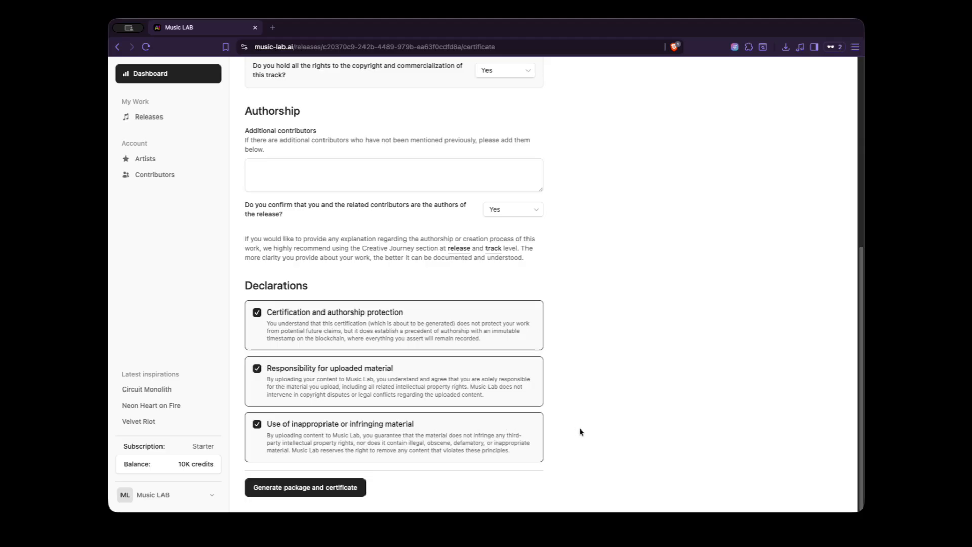
Step: Request the release's package and certificate, review the listed processing actions and proceed with the generation
click(342, 489)
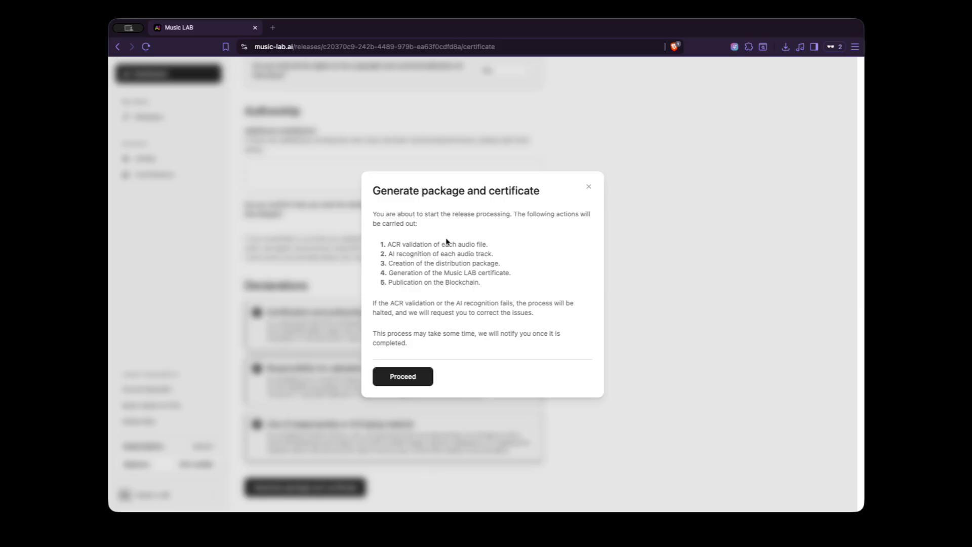
drag(385, 246, 478, 241)
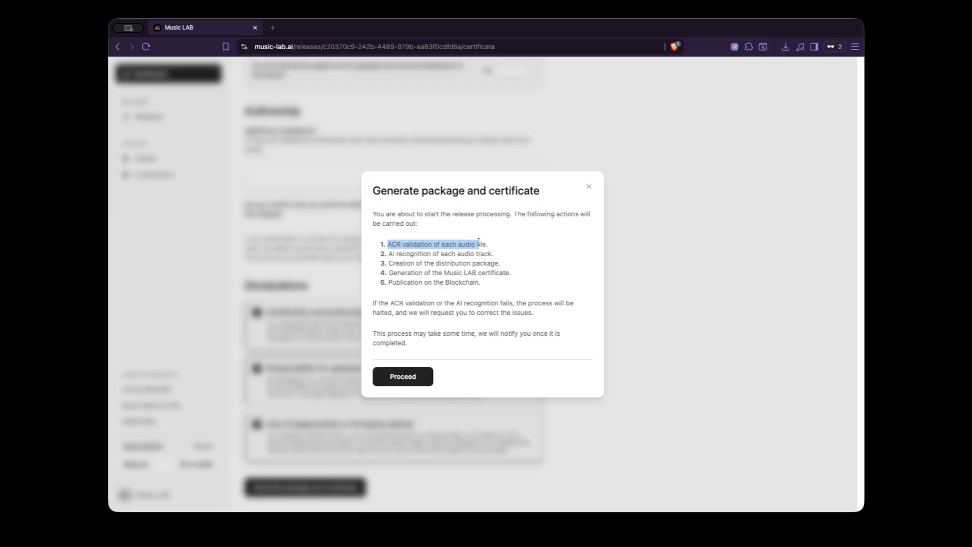
click(405, 263)
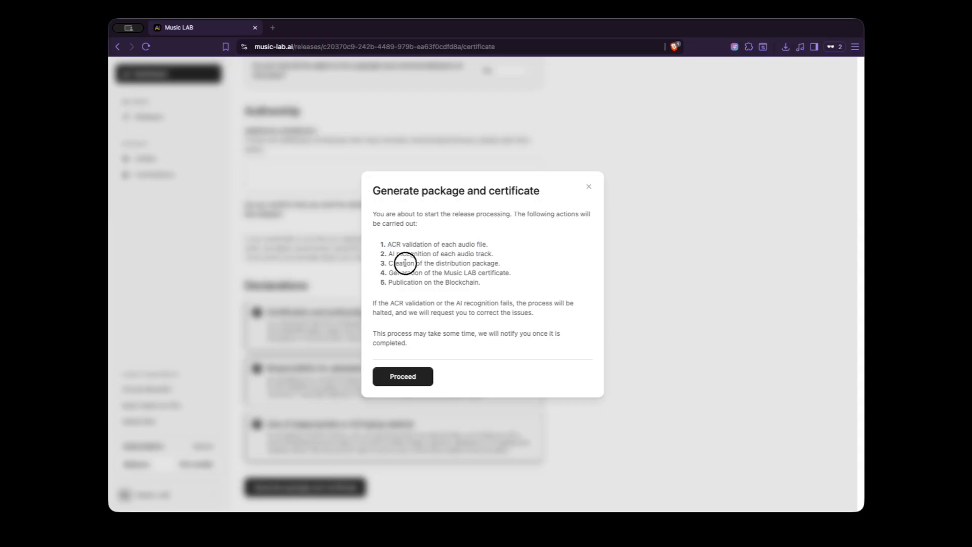
drag(389, 253, 484, 253)
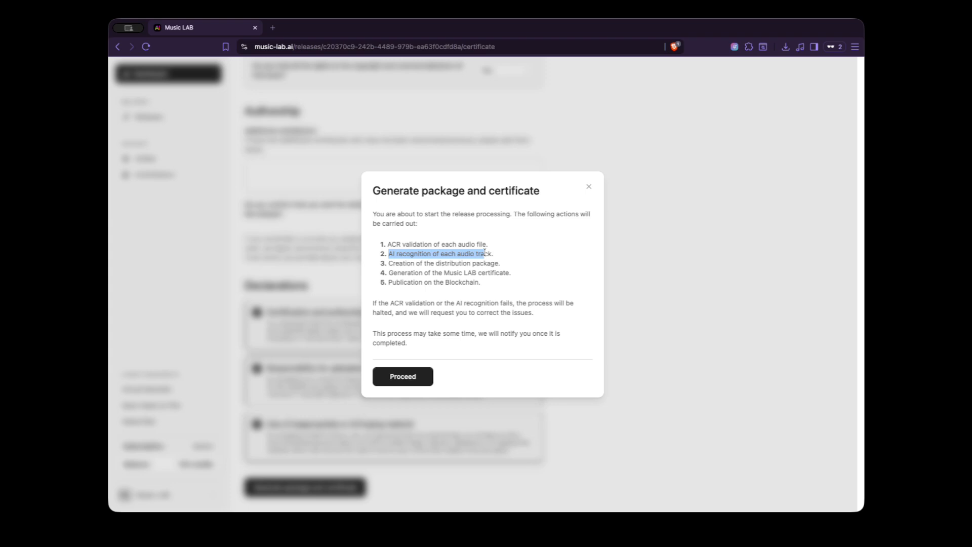
drag(393, 264, 479, 264)
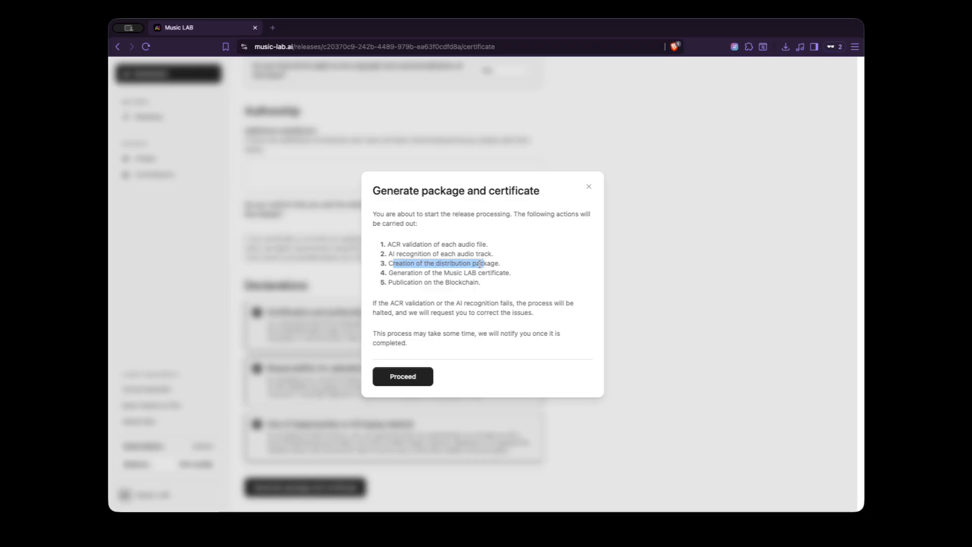
drag(389, 272, 470, 272)
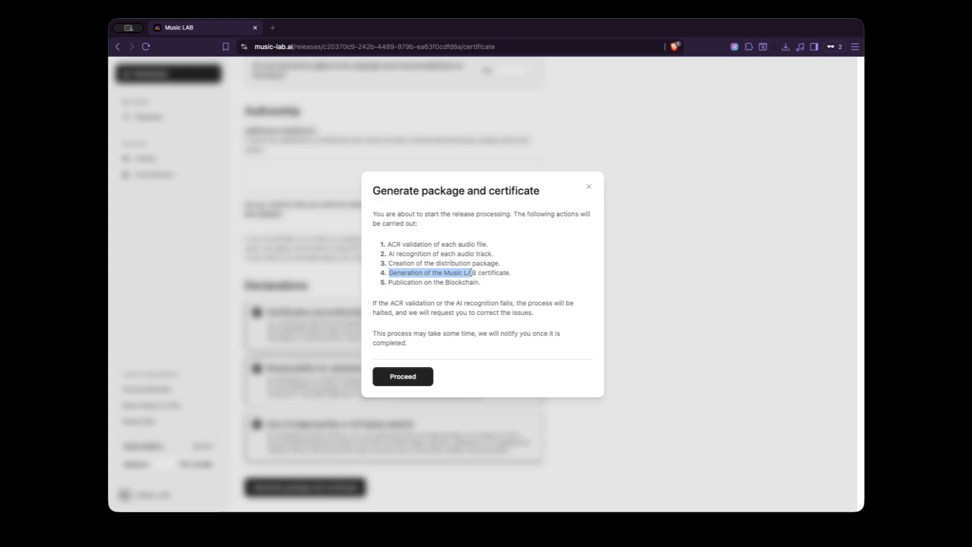
click(412, 282)
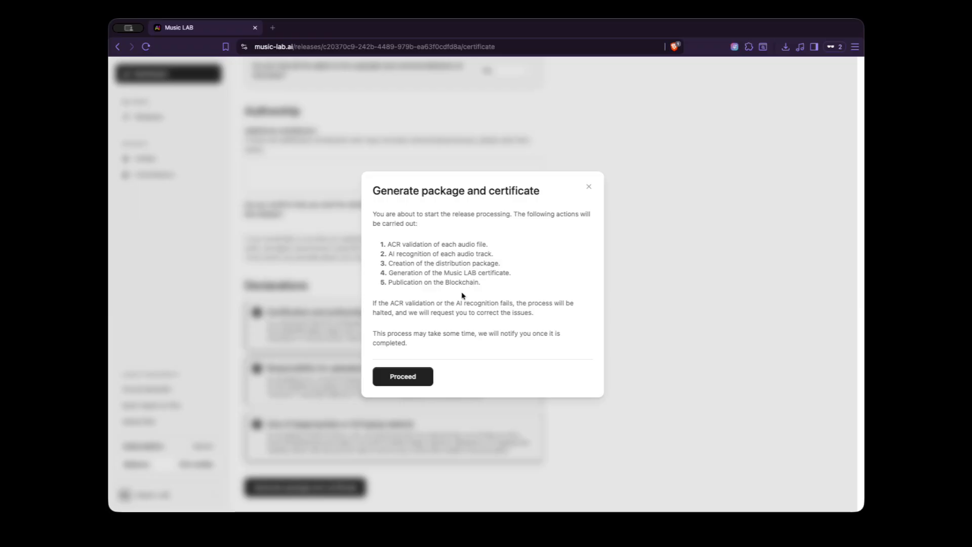
click(402, 376)
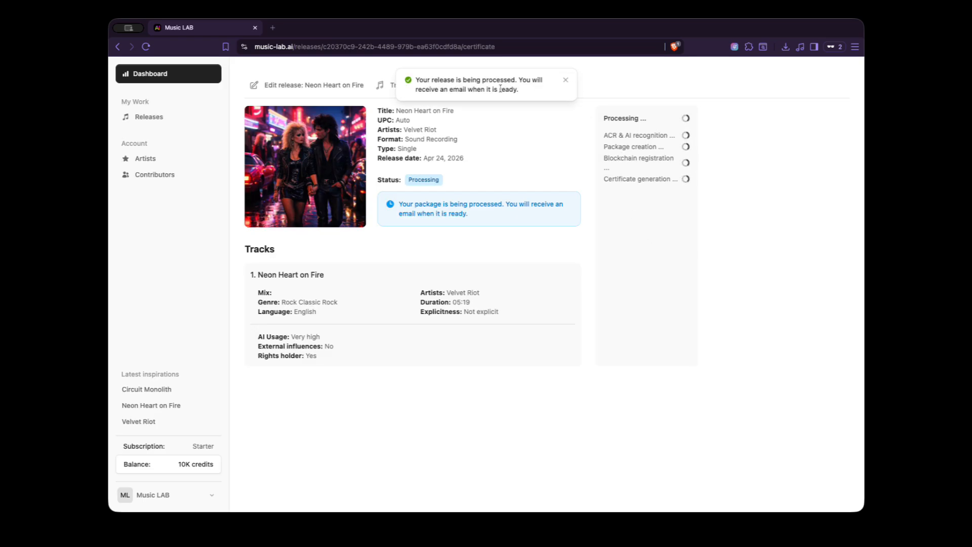
Step: Dismiss the processing notification and check the release's status and track details on the certificate page
click(565, 81)
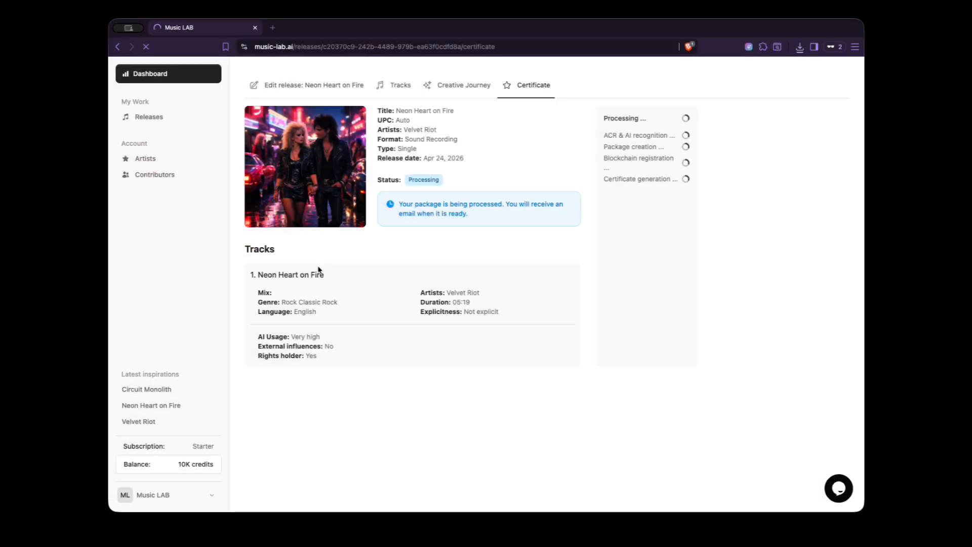
drag(408, 181, 451, 181)
click(500, 193)
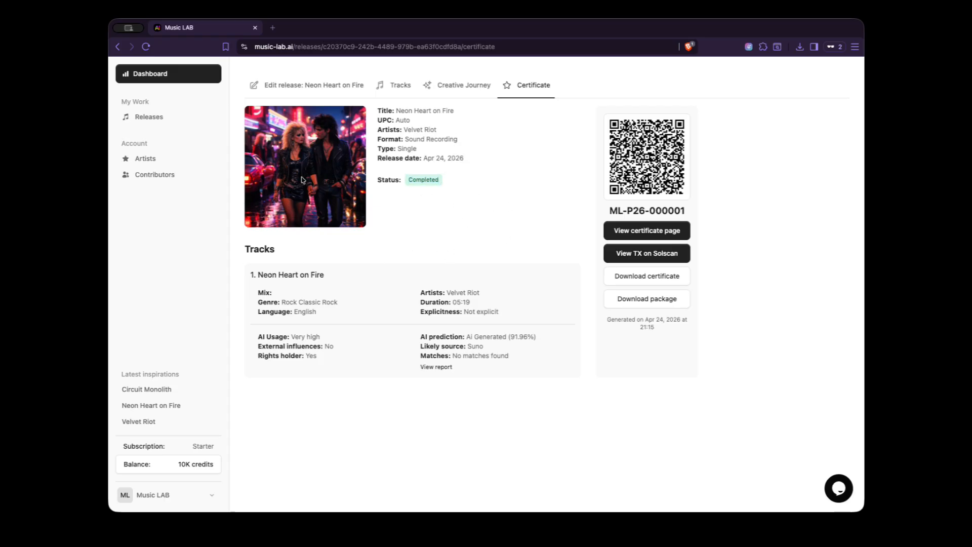
drag(258, 274, 320, 275)
click(313, 298)
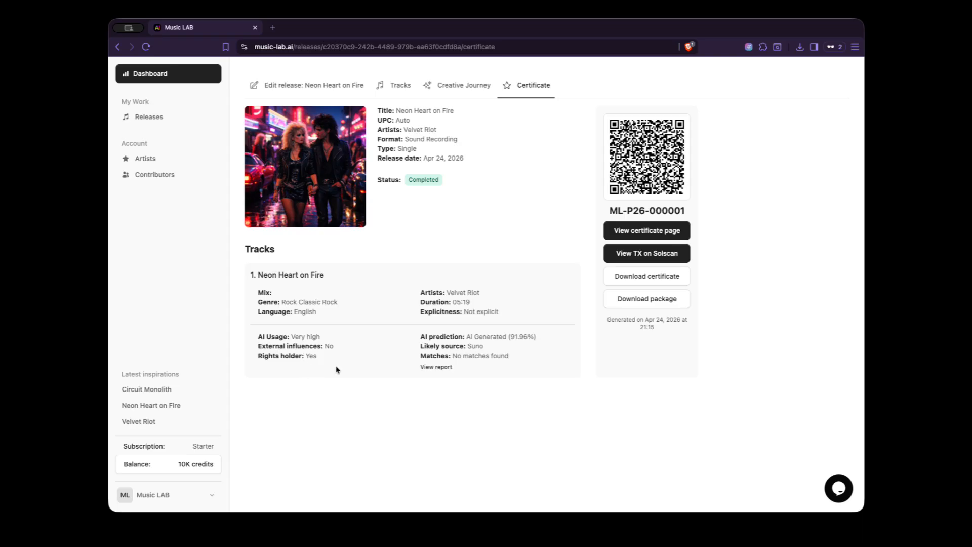
Step: Examine the track's AI prediction and recognition report, then open the release's public certificate page
drag(420, 336, 535, 338)
click(450, 354)
click(442, 367)
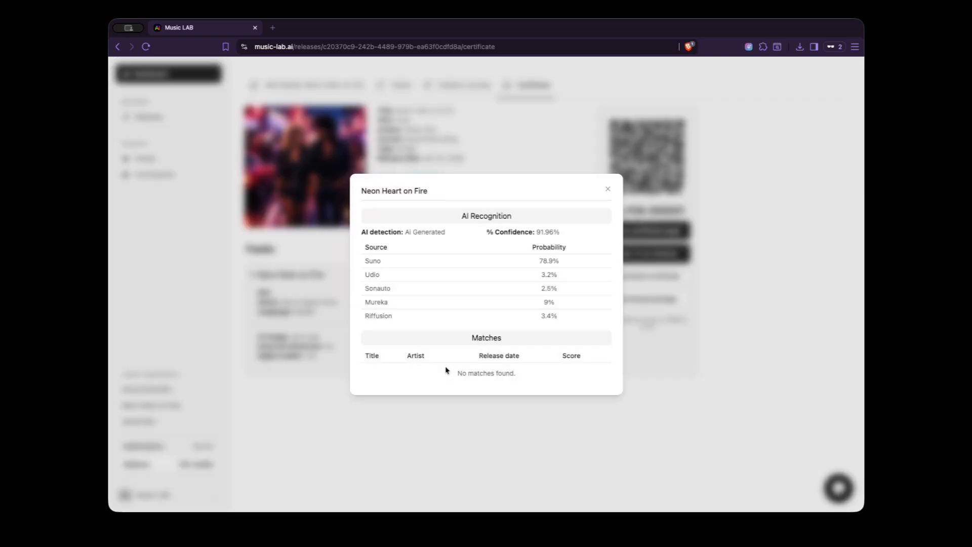
click(608, 189)
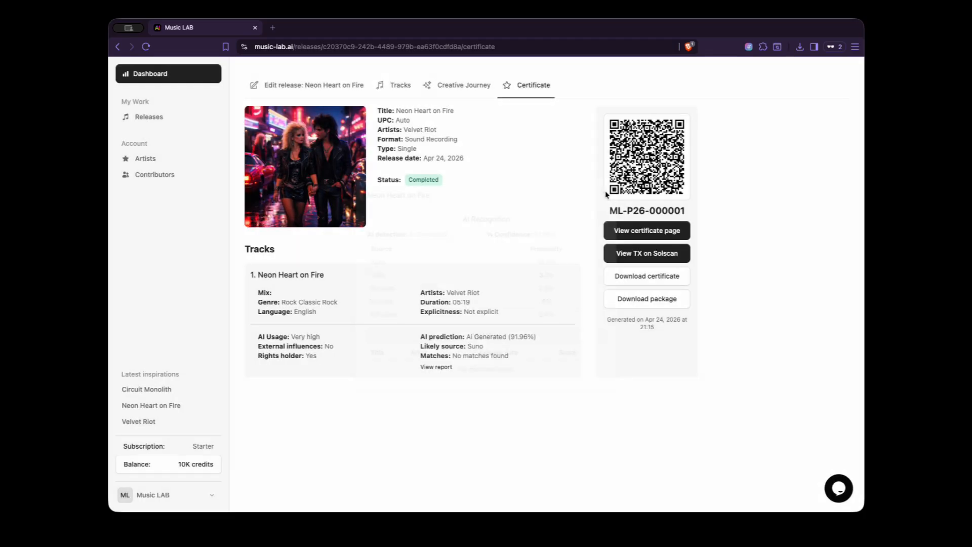
click(666, 231)
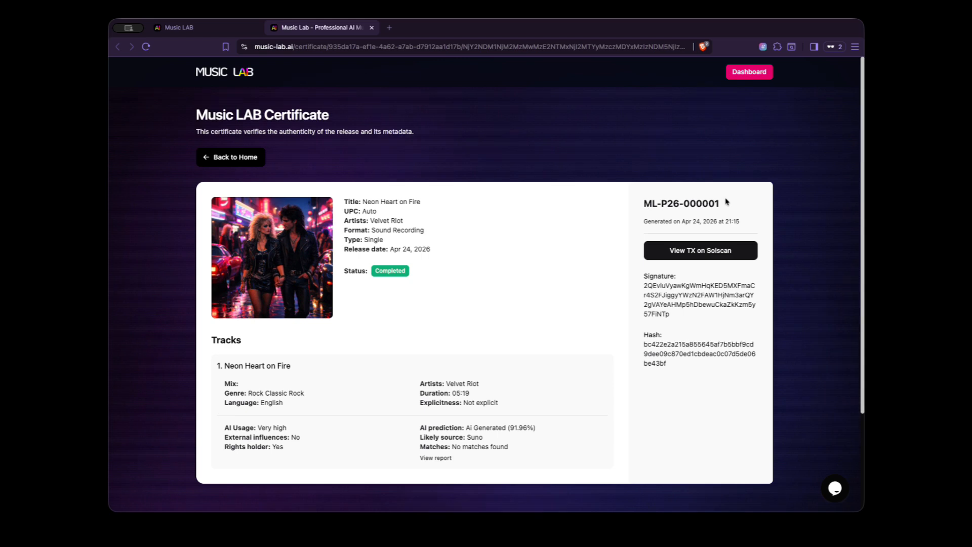
Step: Open the certificate's transaction on Solscan, examine the hash in the Memo Program instruction data, and return to the release's certificate
click(708, 250)
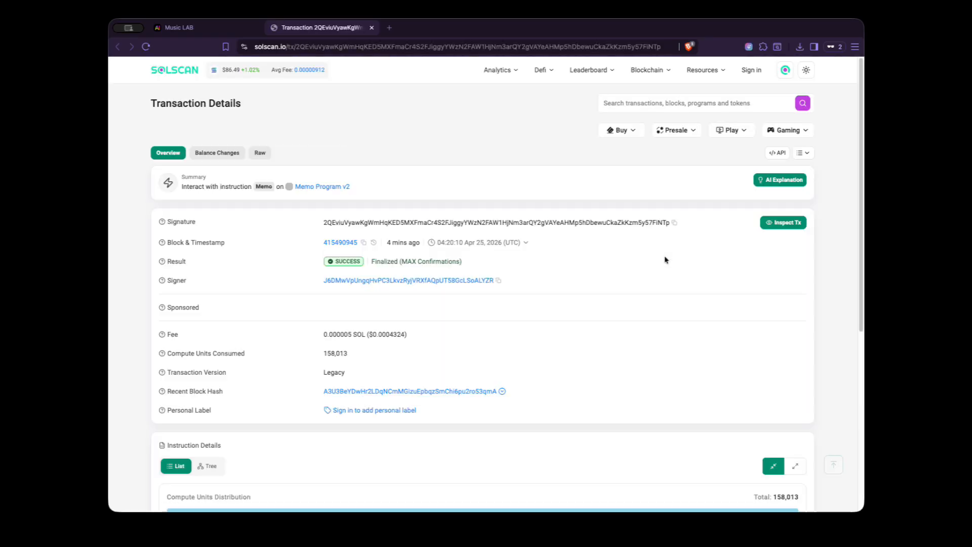
scroll(314, 330, down, 6)
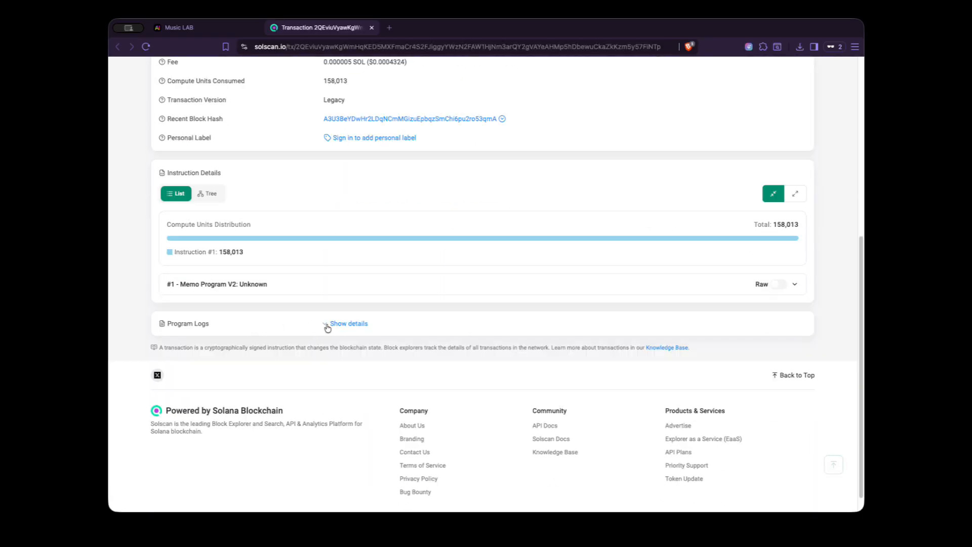
click(321, 289)
drag(326, 324, 494, 343)
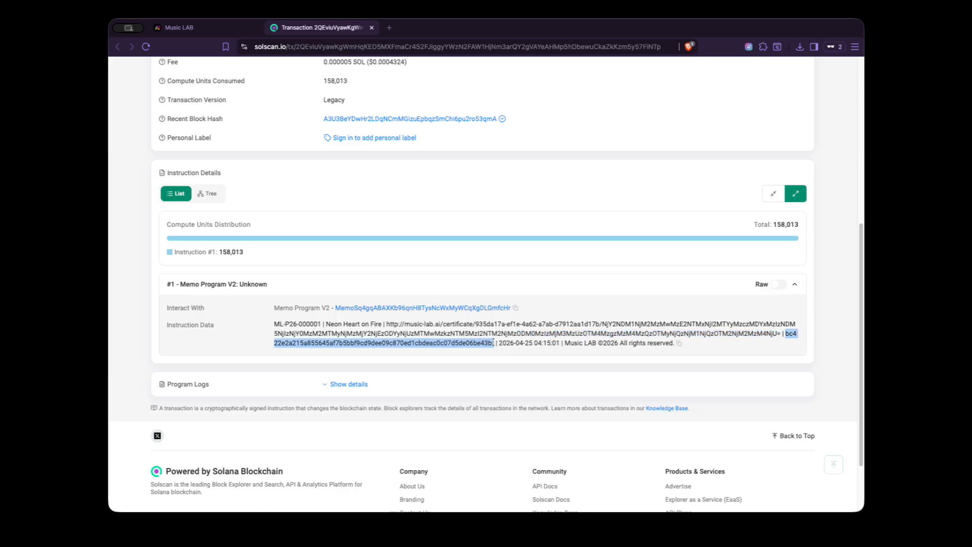
click(453, 379)
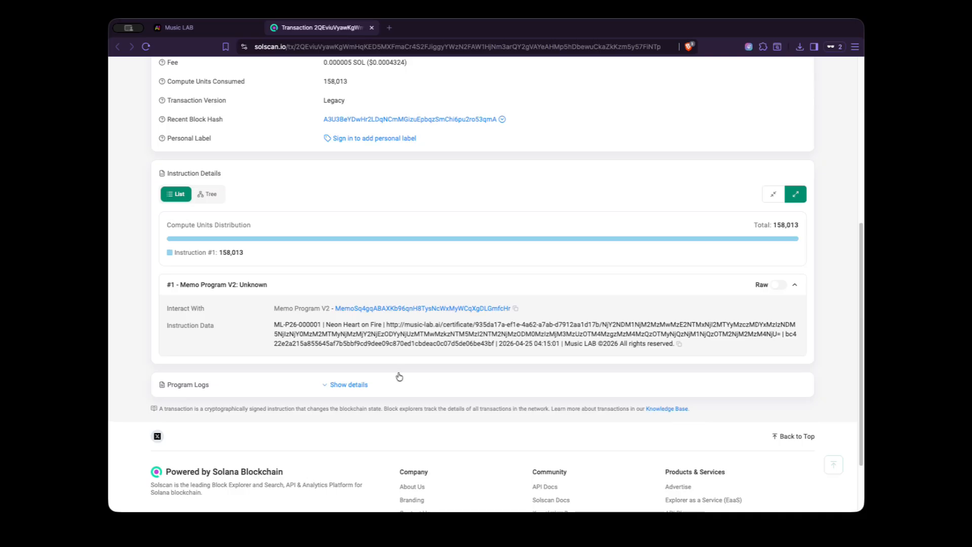
scroll(399, 374, up, 6)
click(372, 28)
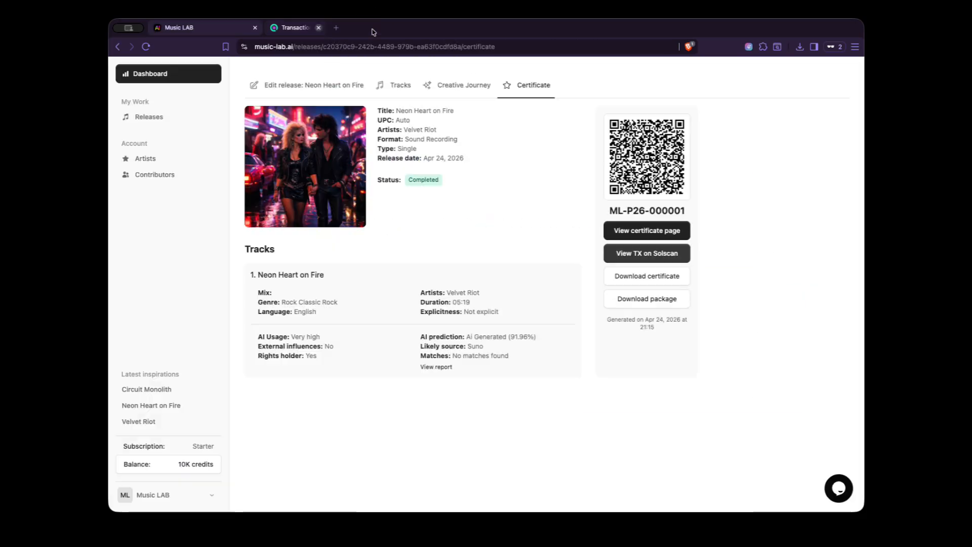
Step: Download the release's package and review its release details, including the user declarations and creative journey
click(650, 300)
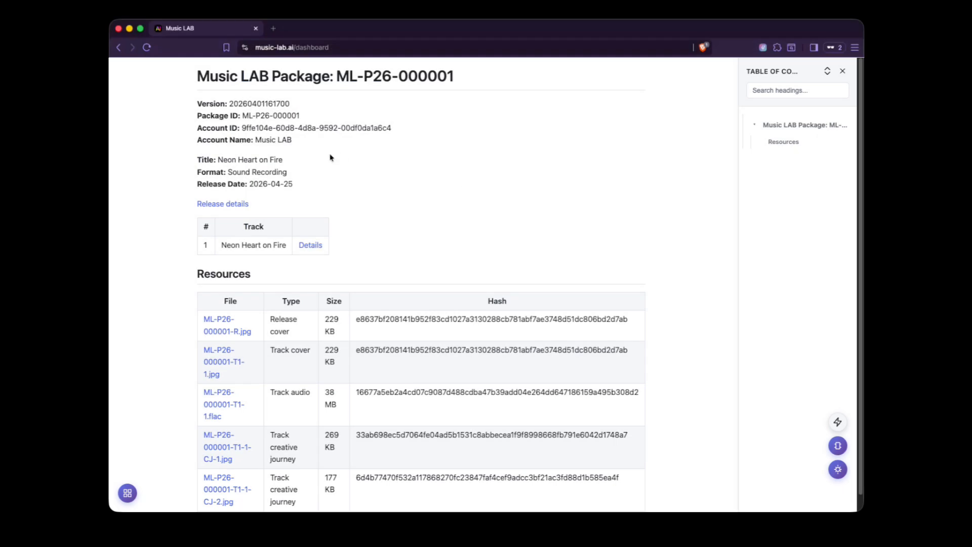
click(222, 203)
scroll(455, 283, down, 5)
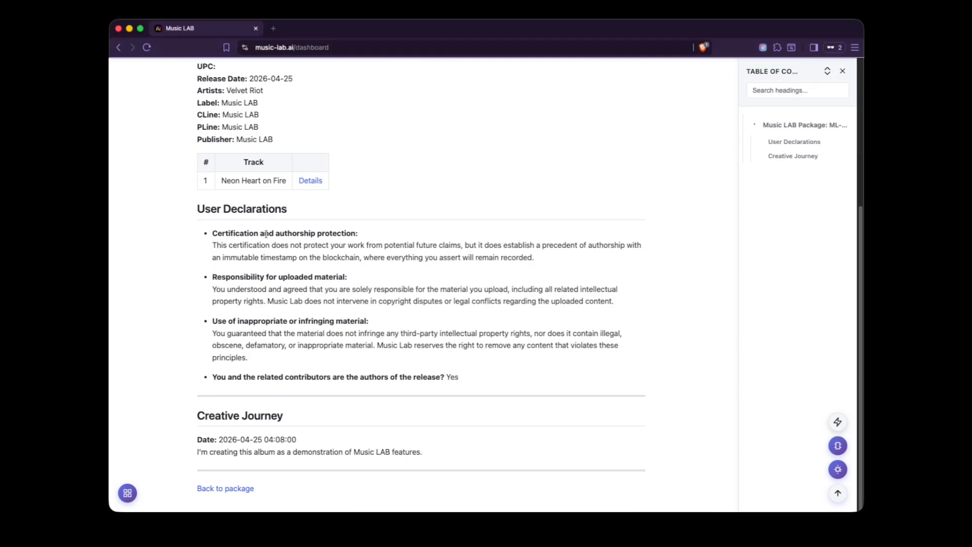
click(201, 451)
scroll(432, 455, up, 5)
Step: Open the package's details for the Neon Heart on Fire track, examine its metadata, ACR verification and creative journey, and return to the package overview
click(310, 400)
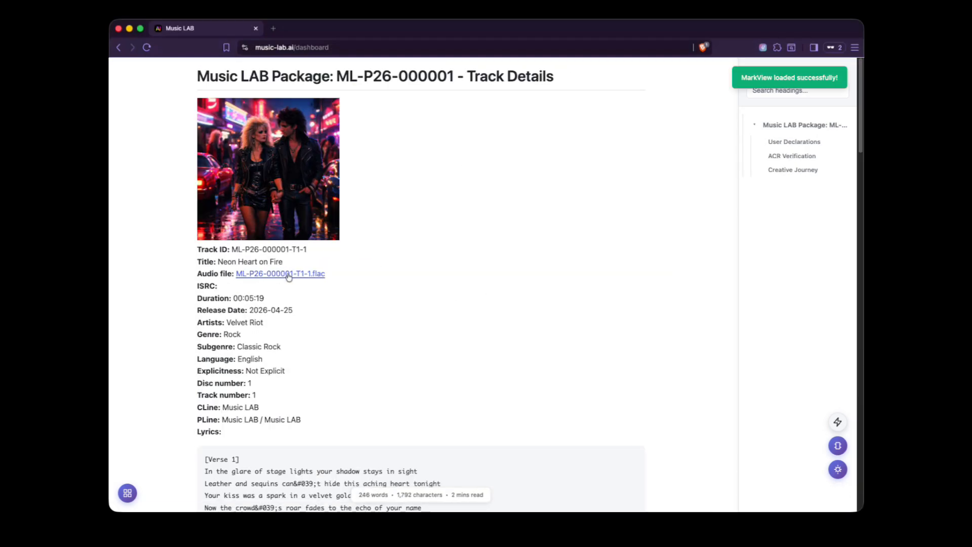
scroll(479, 328, down, 20)
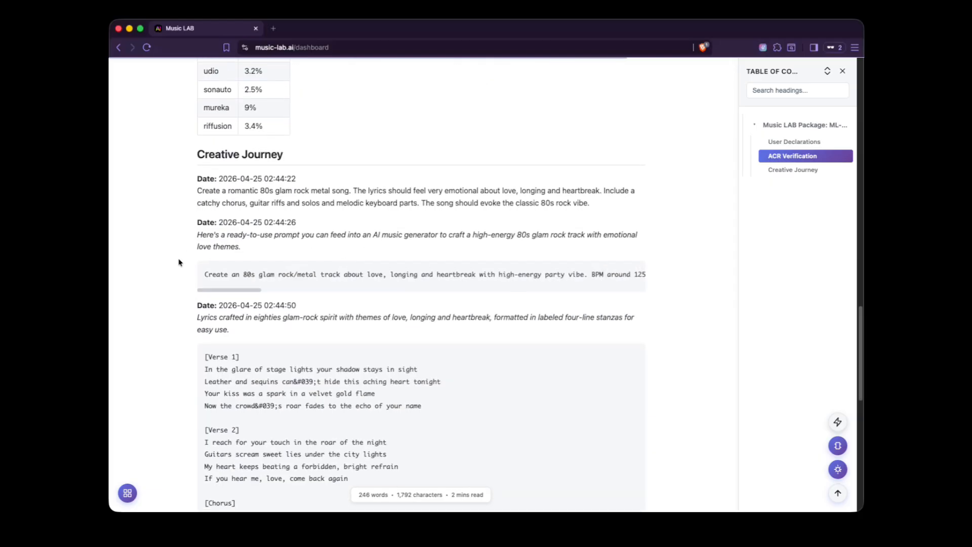
click(225, 488)
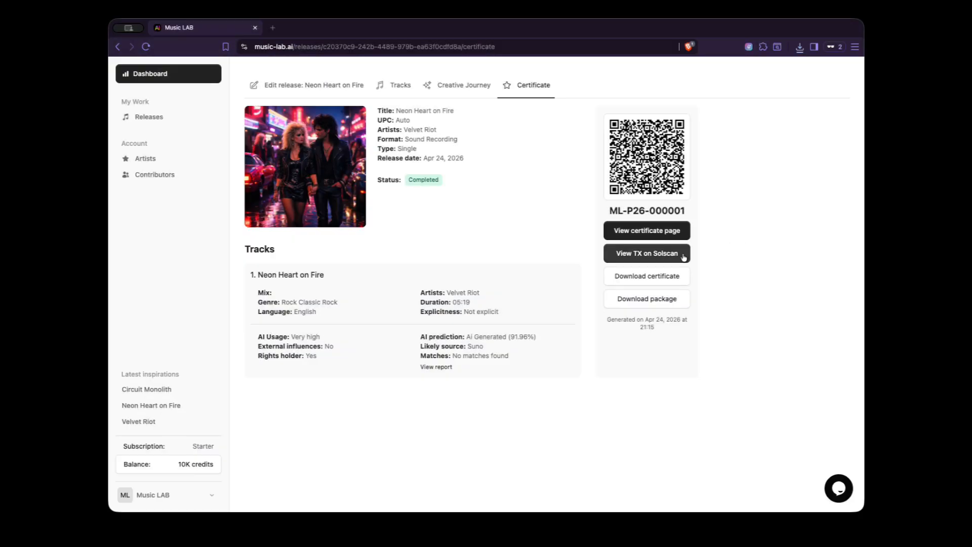
Step: Open the release's PDF certificate and review its contents, highlighting the blockchain signature
click(646, 276)
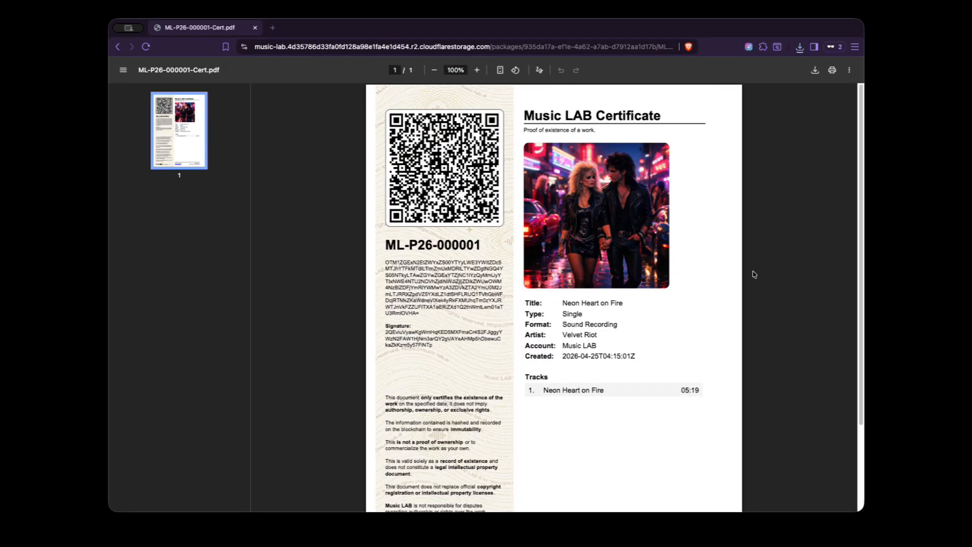
scroll(697, 274, down, 3)
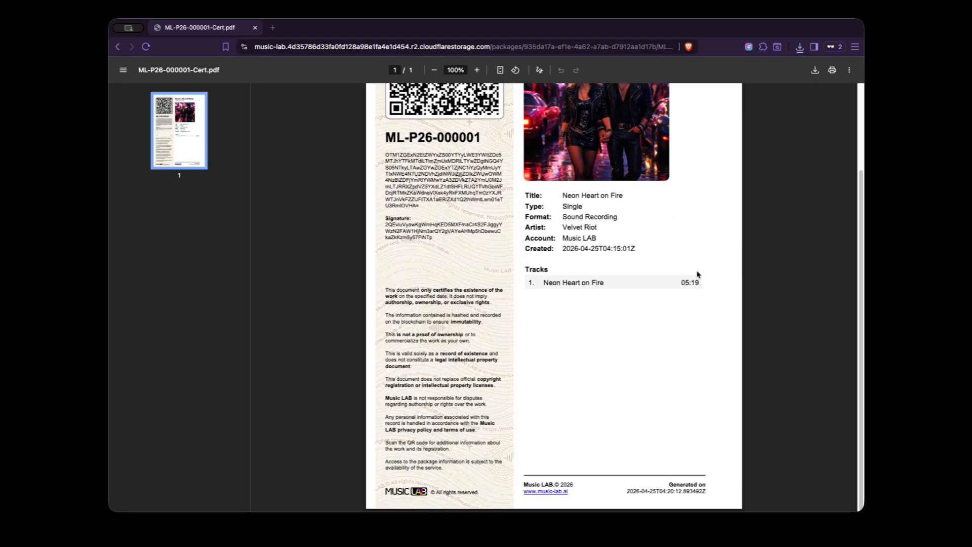
scroll(697, 274, up, 3)
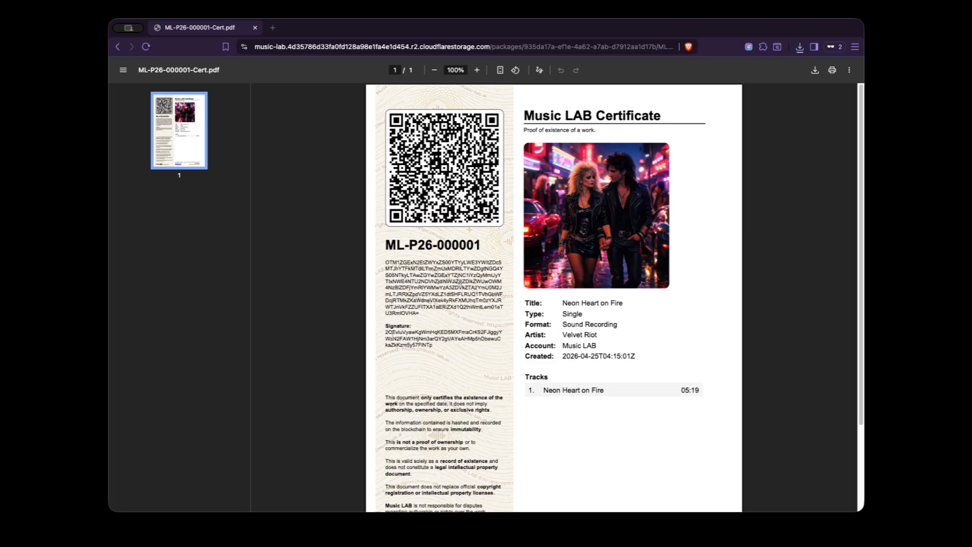
drag(384, 331, 433, 345)
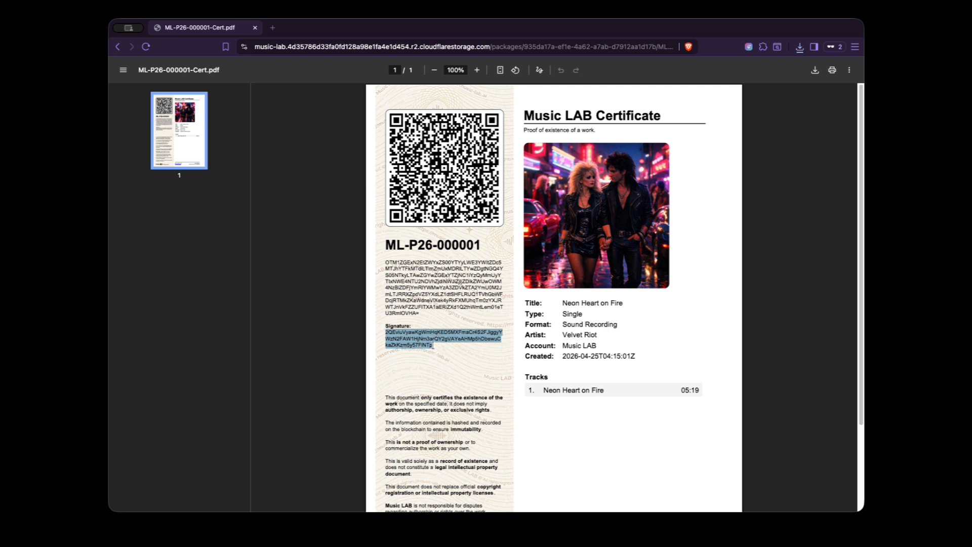
click(452, 354)
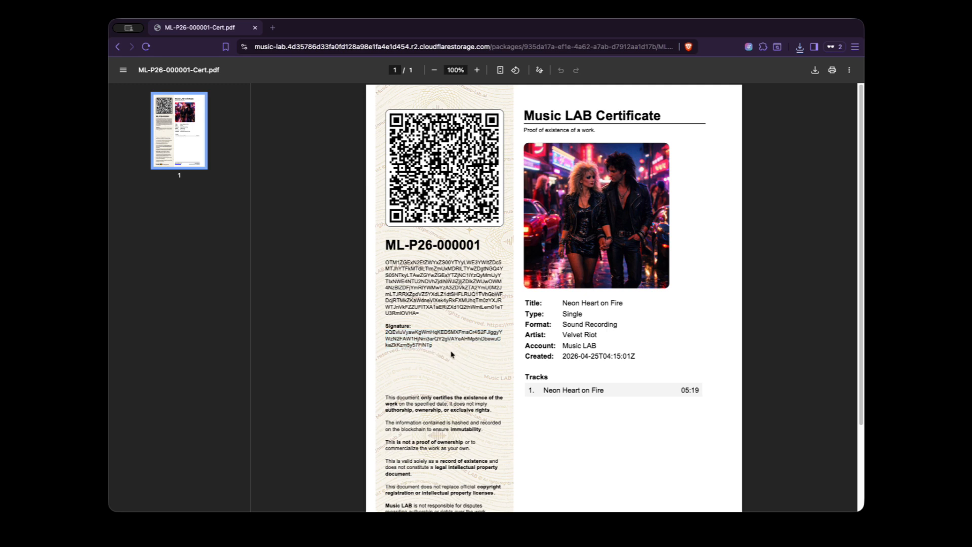